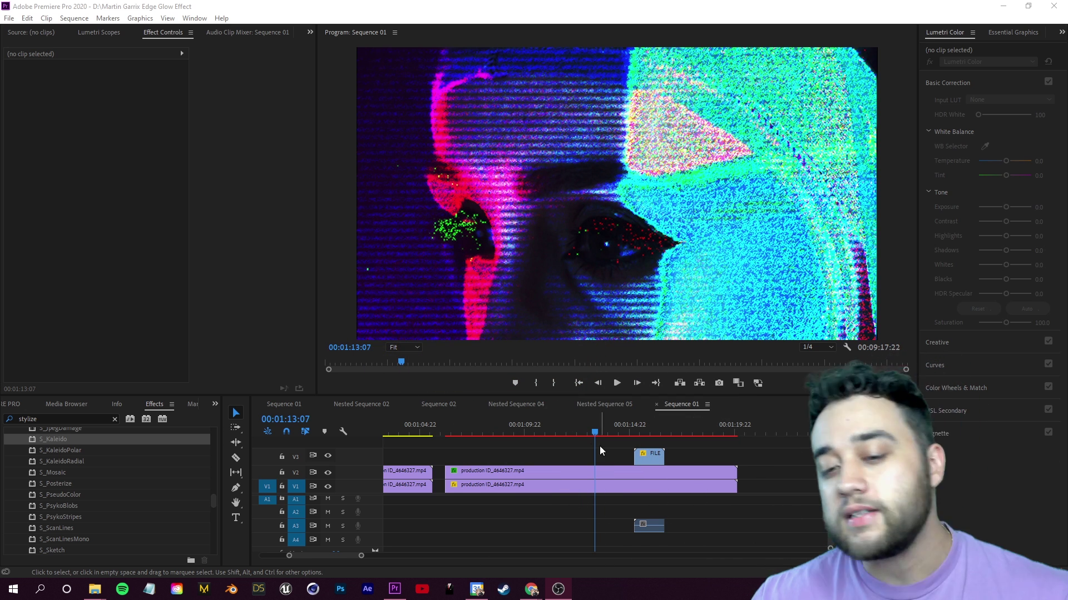
Park the playhead at 01:11:08 and preview the sequence playback.
left_click(534, 446)
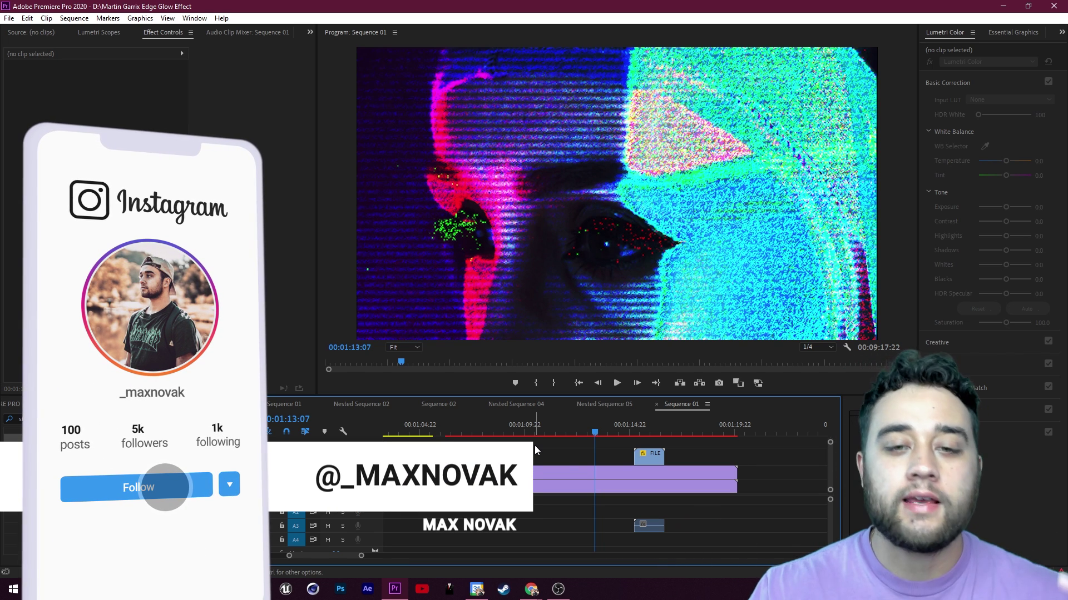
left_click(568, 432)
left_click(552, 433)
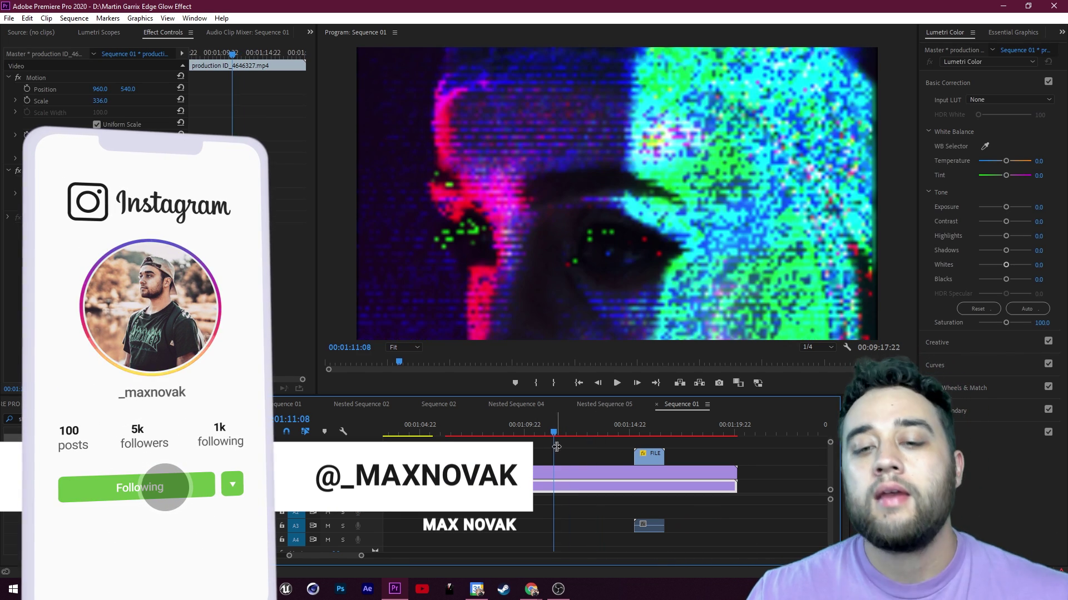
left_click(583, 452)
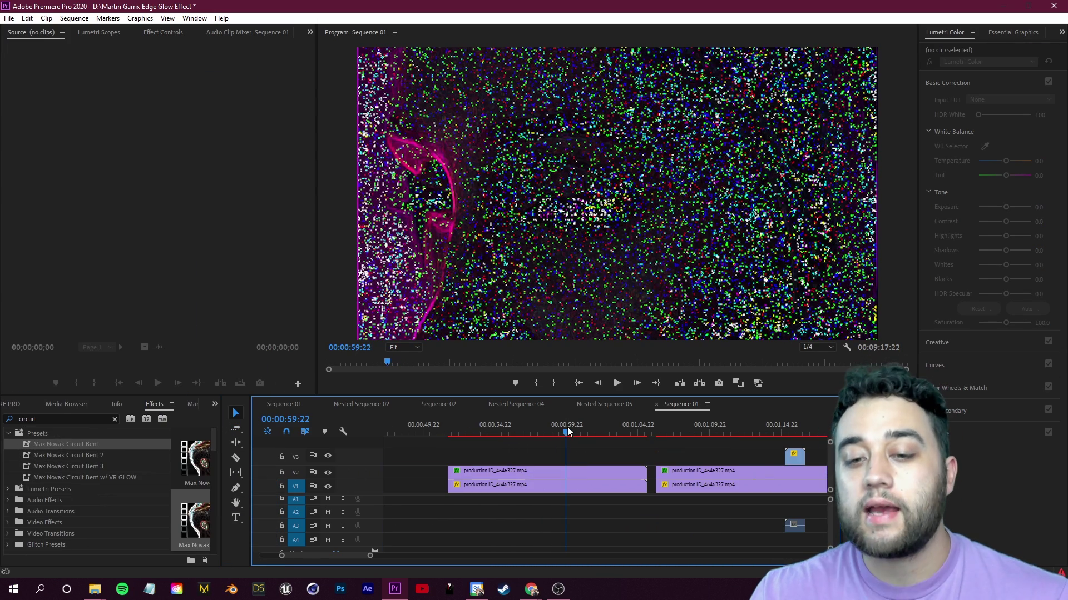
key("space")
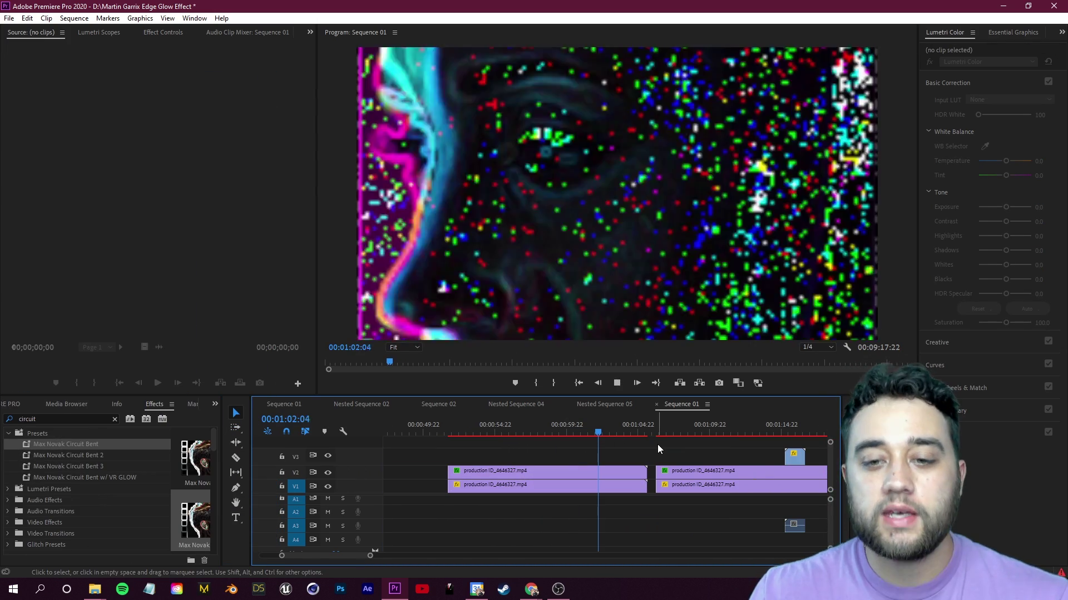
key("space")
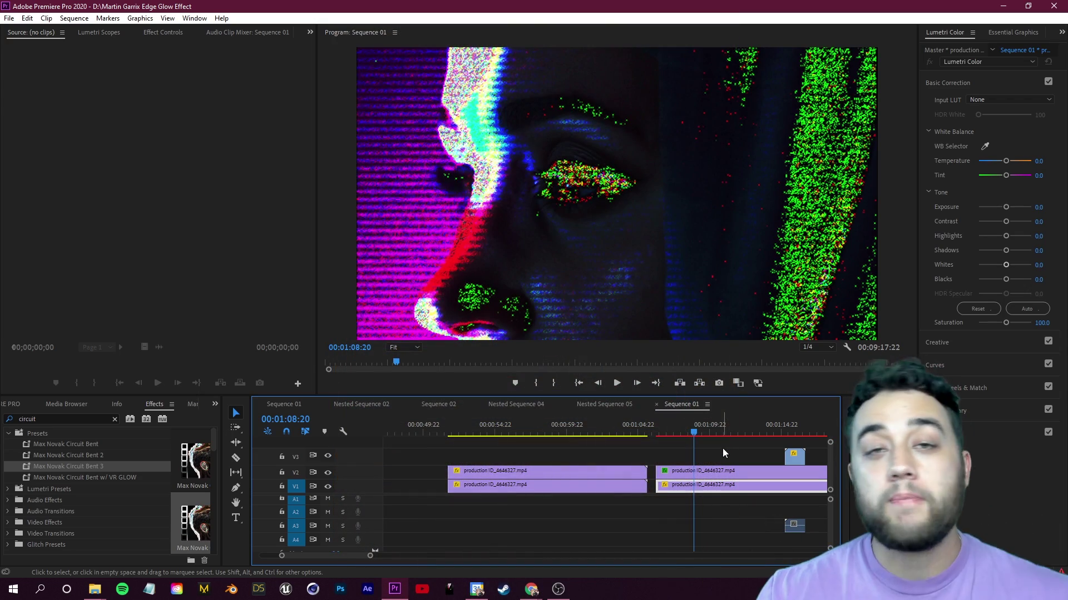
Jump ahead to the plain portrait clip later in the sequence and zoom the timeline in.
left_click(723, 449)
scroll(726, 446, "down", 2)
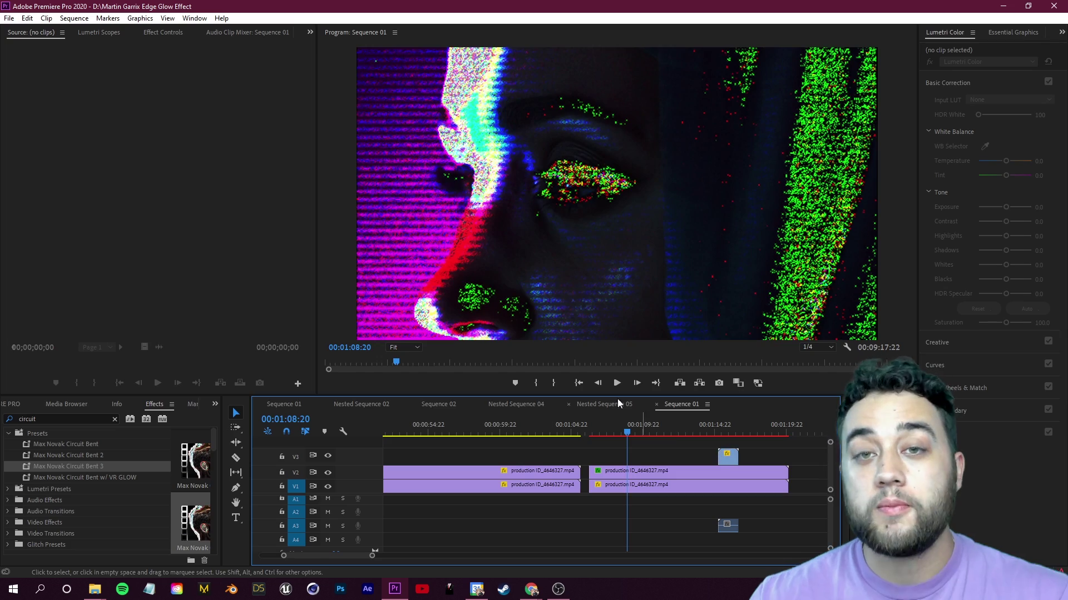
key("d")
scroll(625, 454, "down", 2)
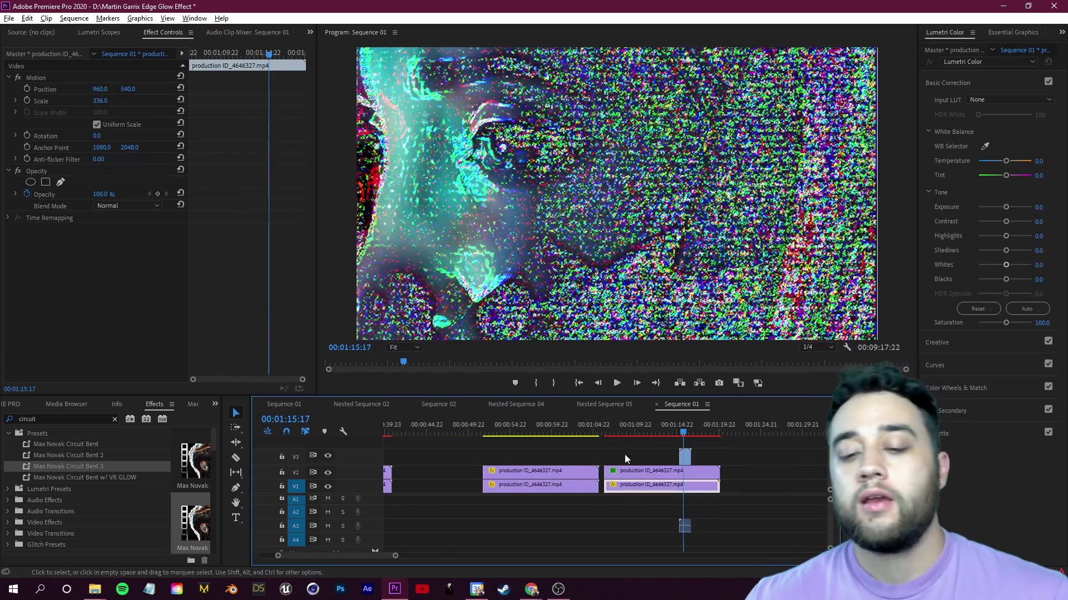
scroll(624, 455, "down", 2)
left_click(681, 434)
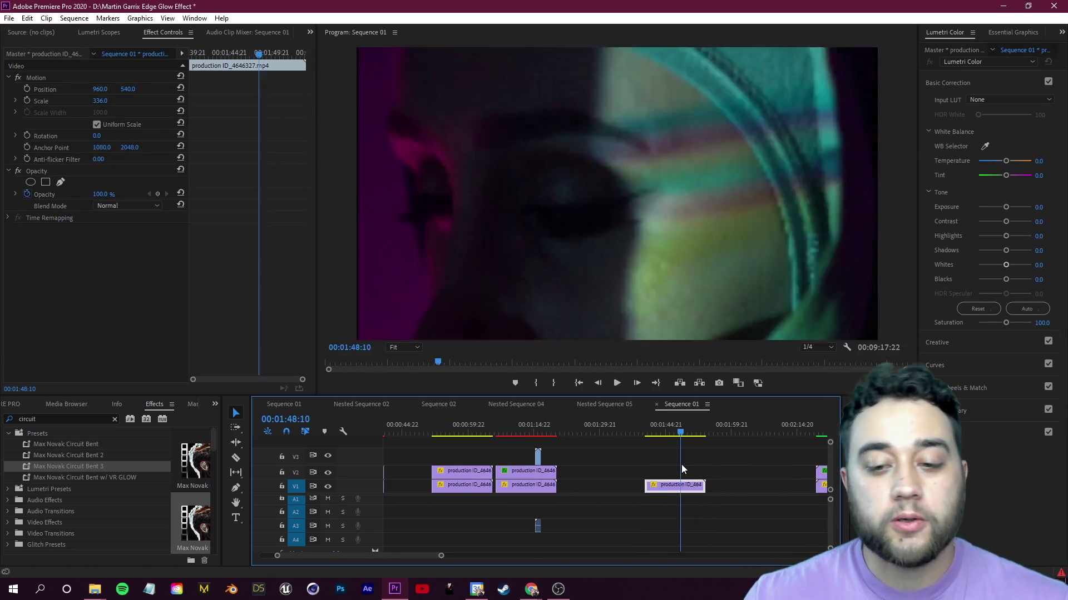
key("Left")
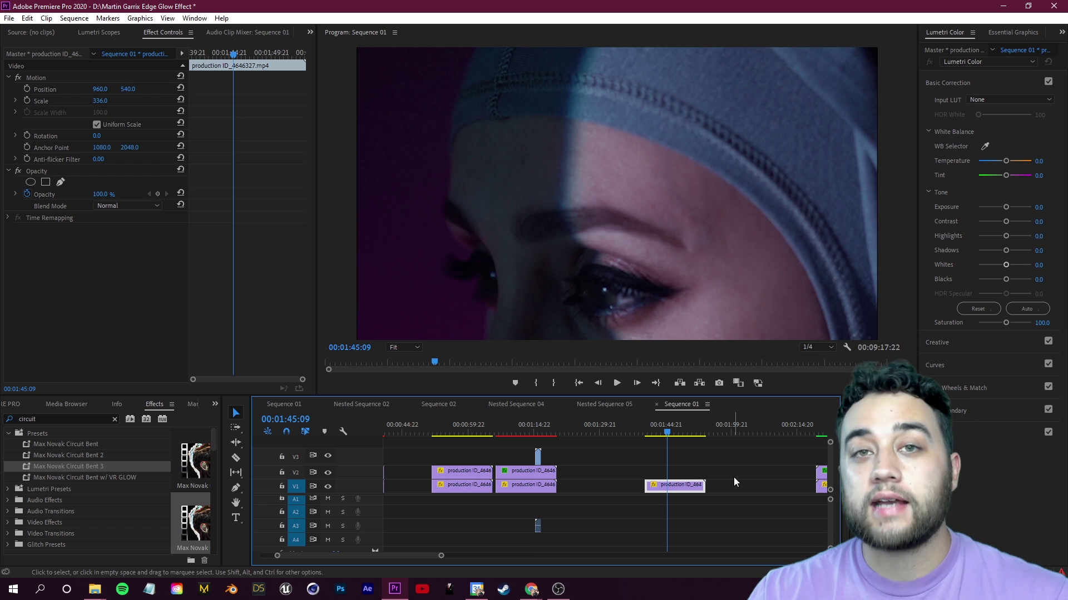
left_click(733, 477)
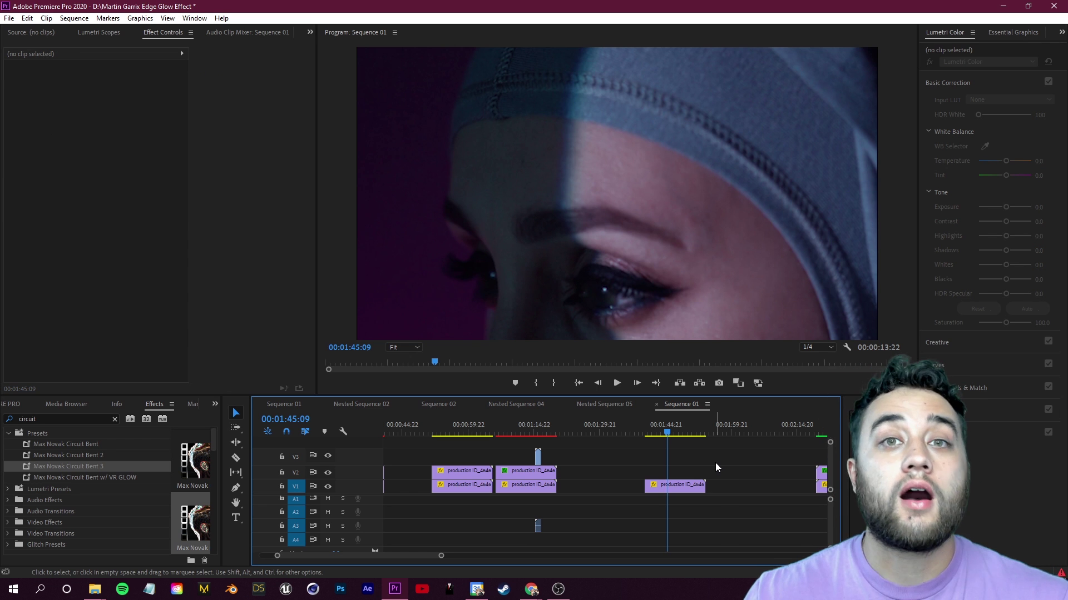
scroll(629, 495, "up", 2)
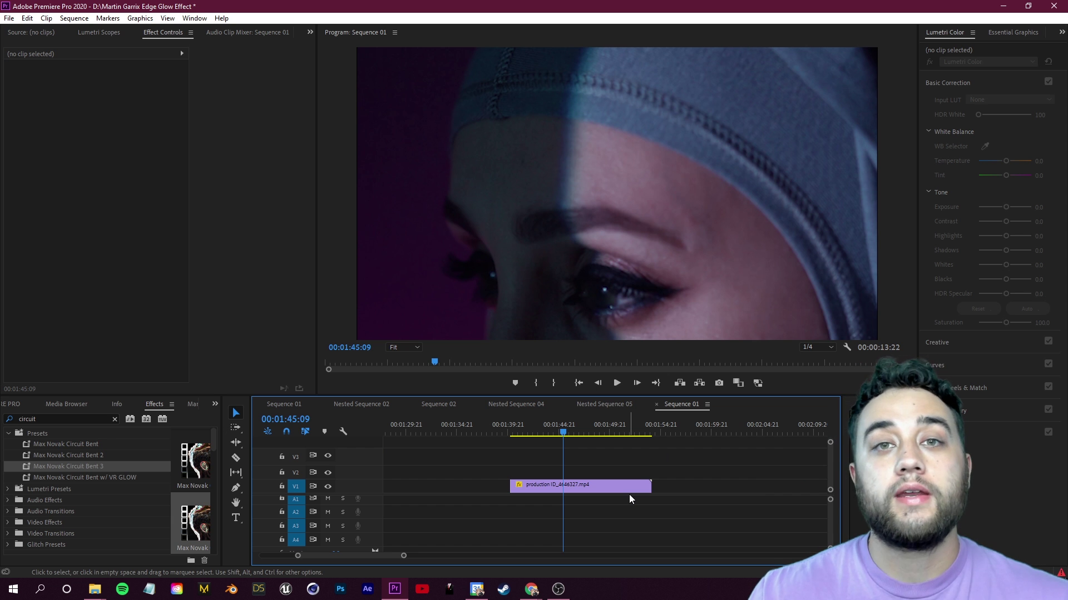
Alt-drag the plain portrait clip from V1 onto V2 to duplicate it, then play it back.
left_click(597, 487)
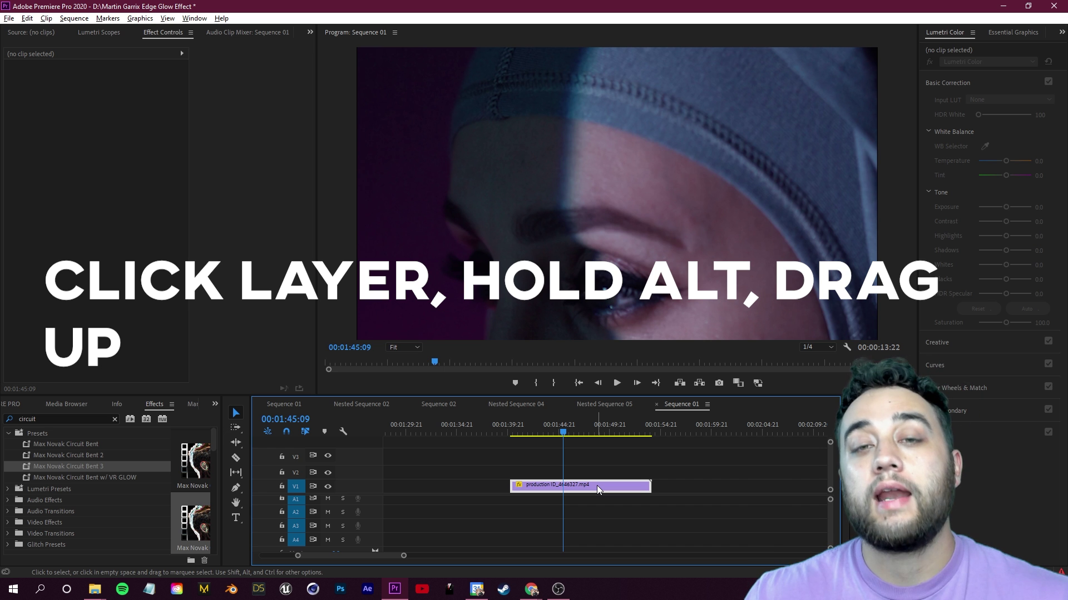
left_click_drag(597, 487, 597, 476)
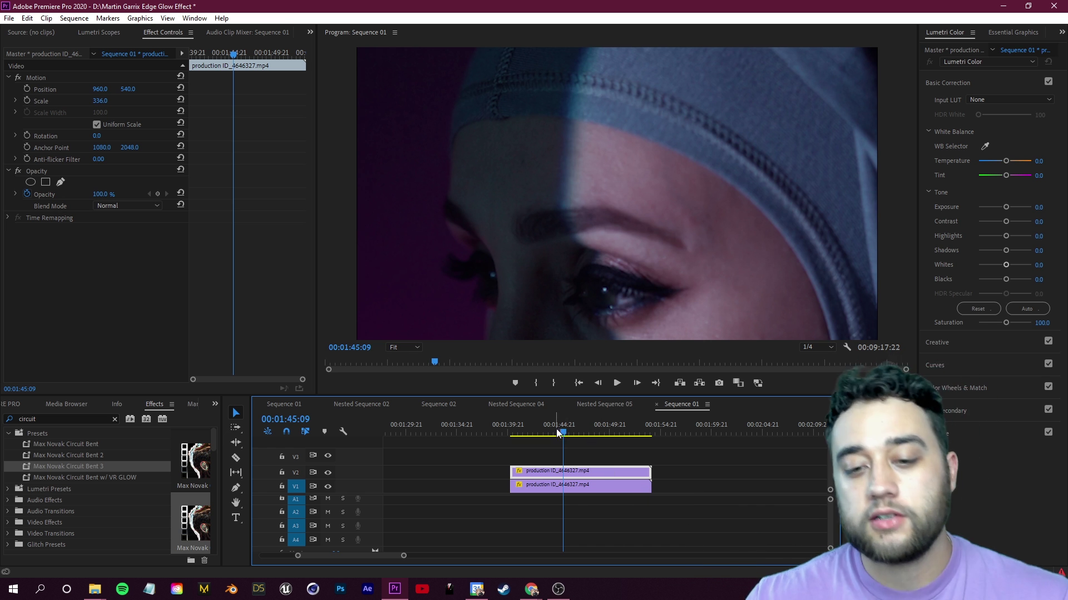
key("space")
left_click(640, 454)
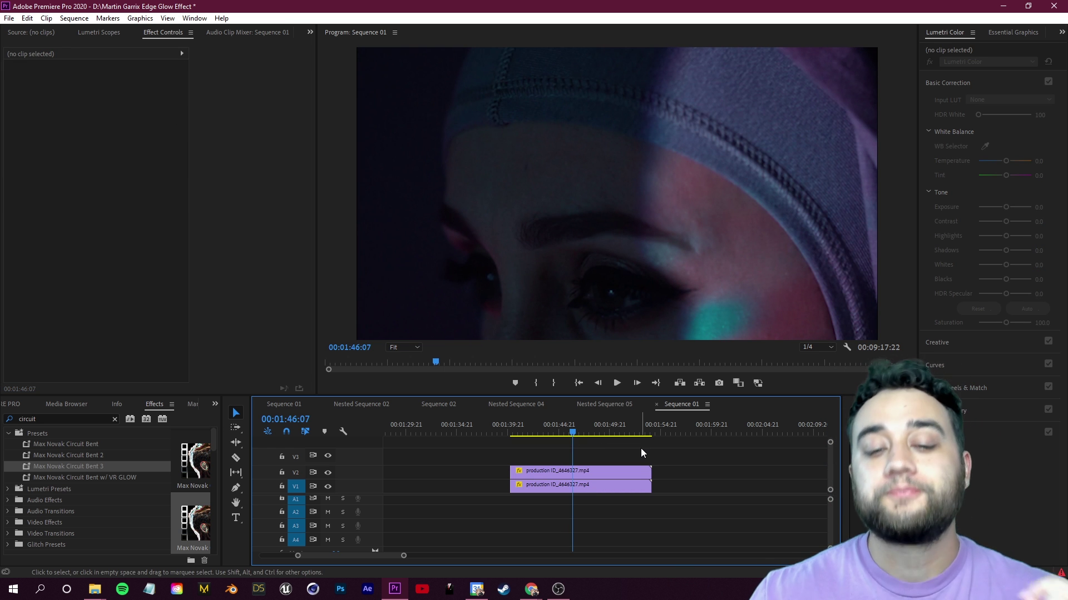
double_click(52, 418)
Apply Find Edges to the top portrait copy with Invert ticked.
type("find edges")
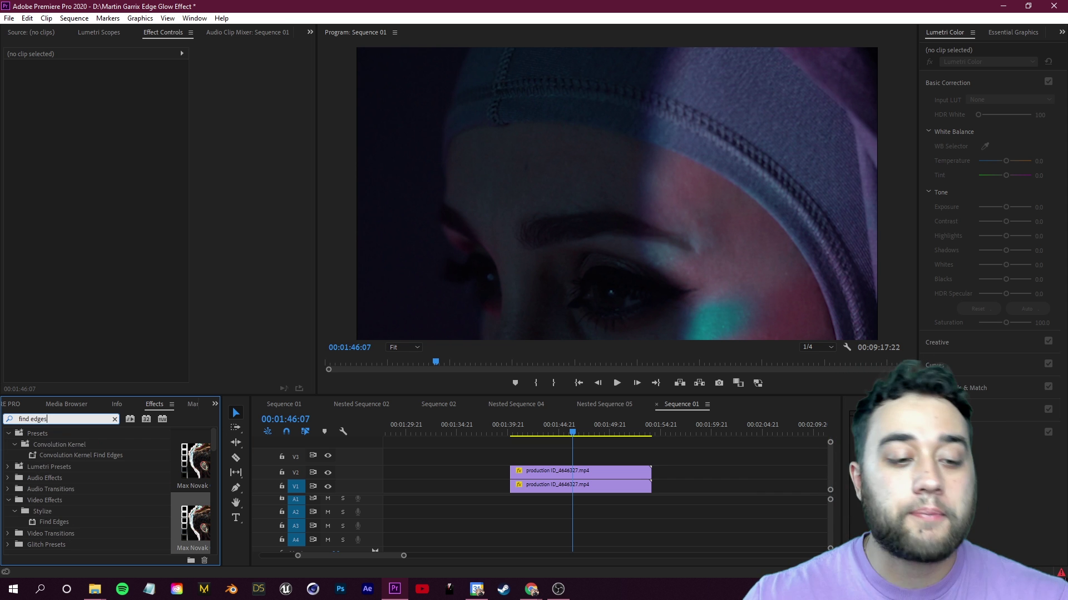
left_click_drag(45, 521, 579, 477)
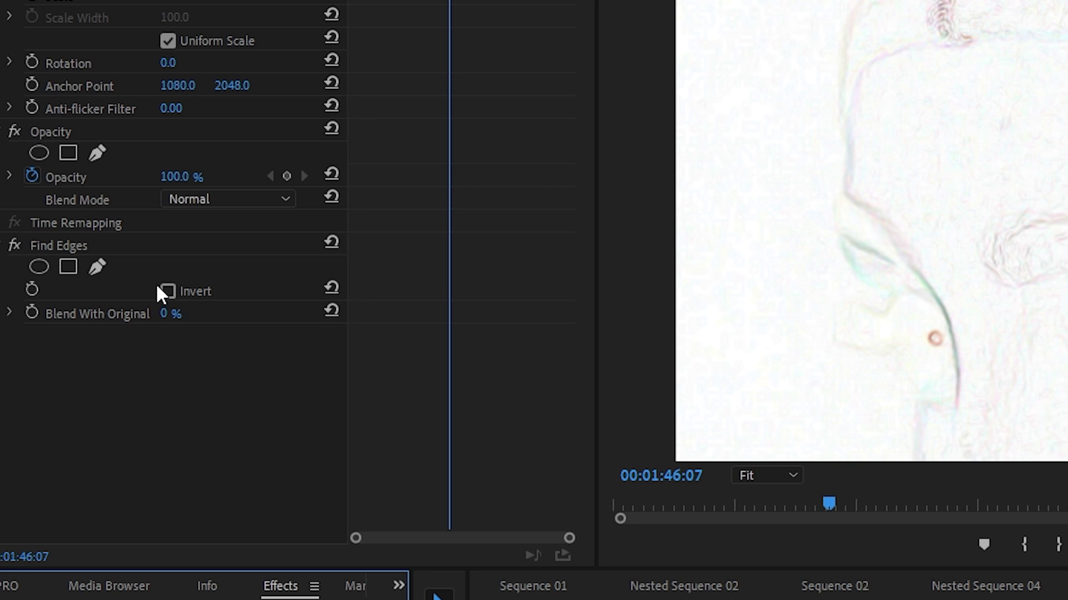
left_click(168, 291)
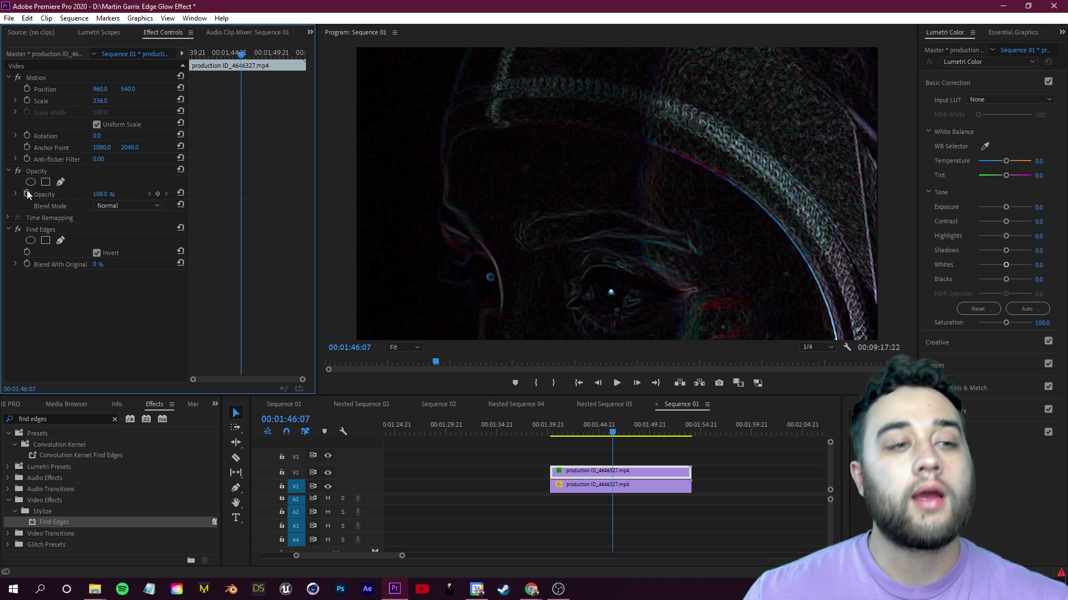
Set the copy's Opacity blend mode to Screen after briefly trying Linear Burn.
left_click(119, 207)
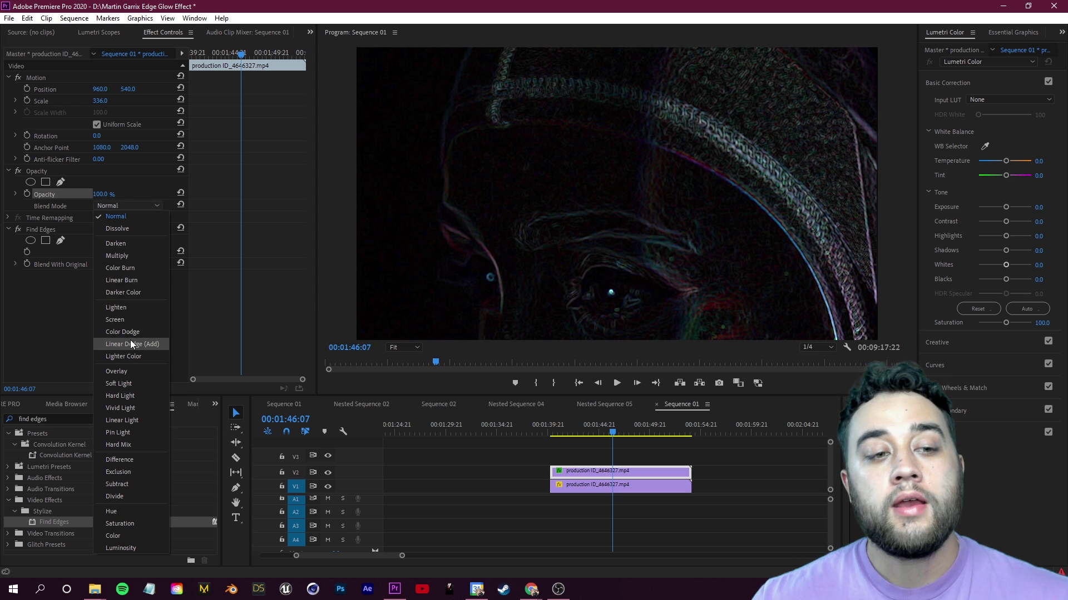
left_click(135, 319)
left_click(119, 256)
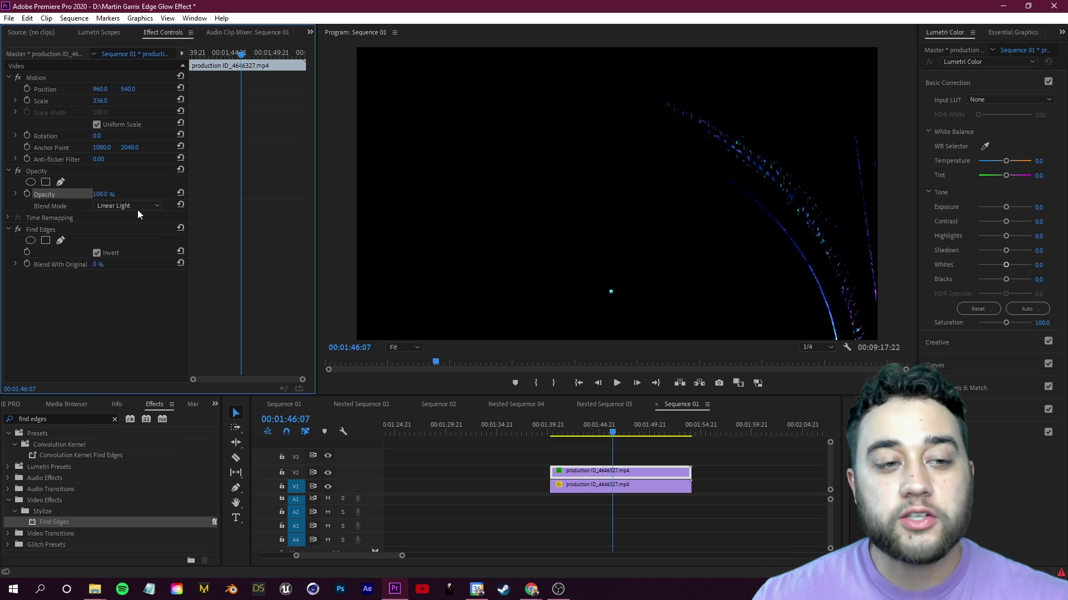
left_click(138, 206)
left_click(133, 280)
left_click(128, 206)
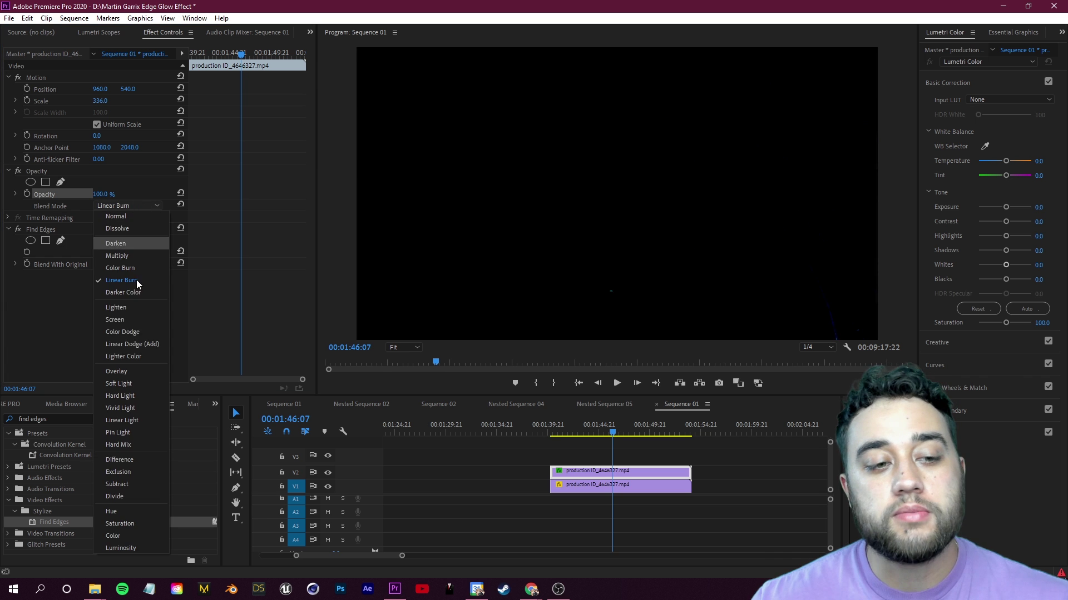
left_click(136, 320)
left_click(628, 432)
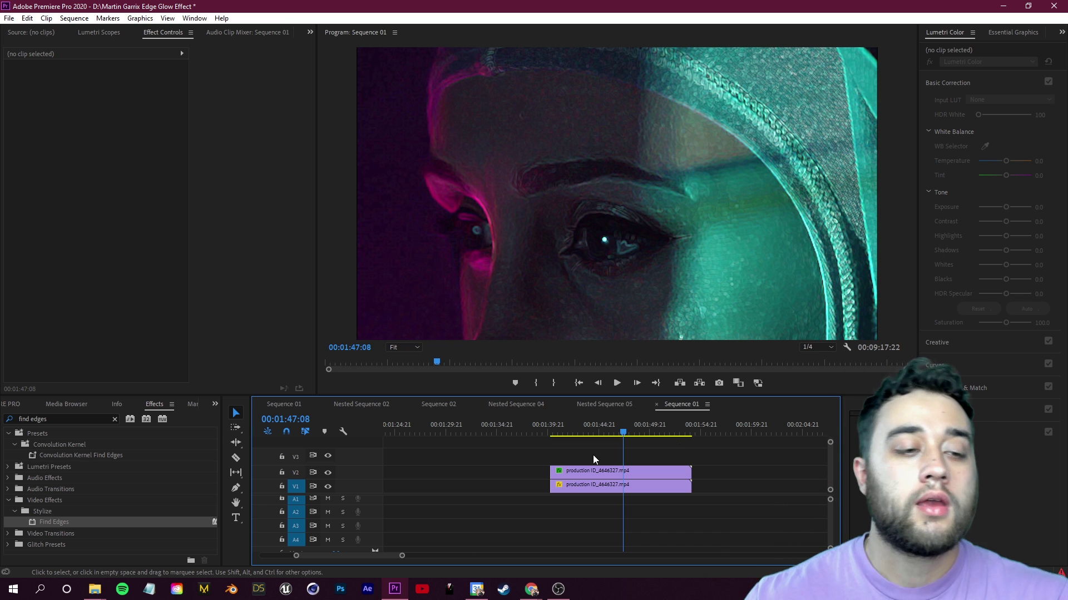
Search for 'noise', drop the Noise effect onto the top portrait copy, and reselect the clip.
left_click(55, 419)
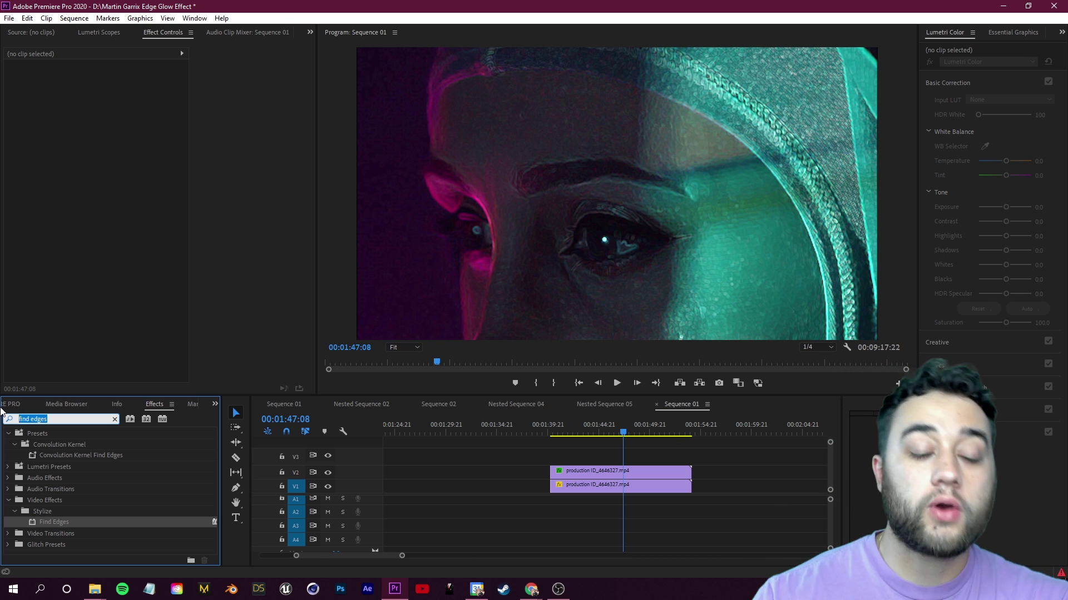
type("noise")
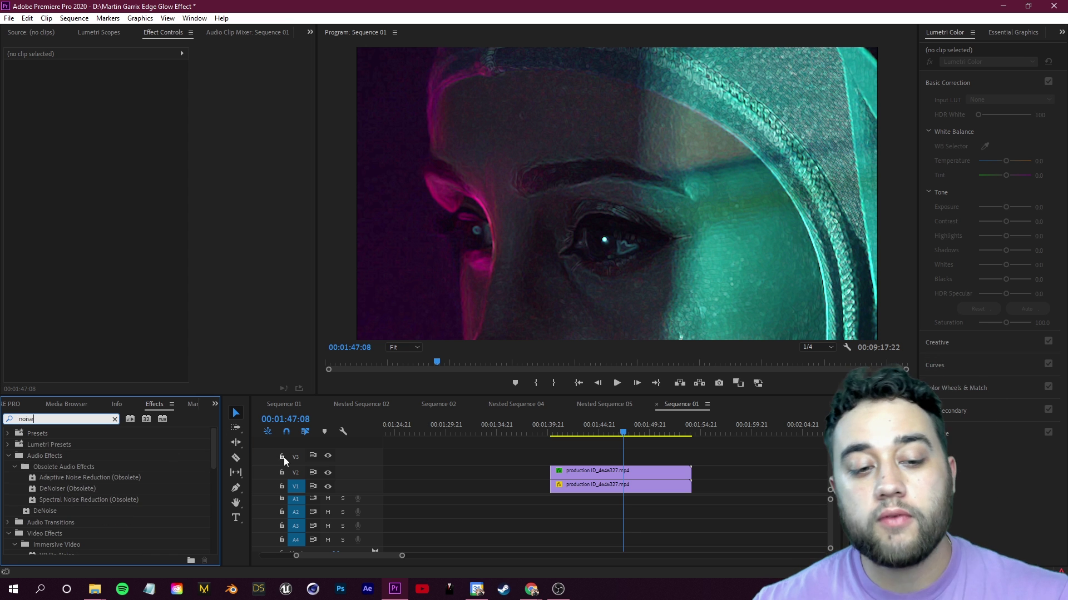
left_click_drag(216, 455, 212, 485)
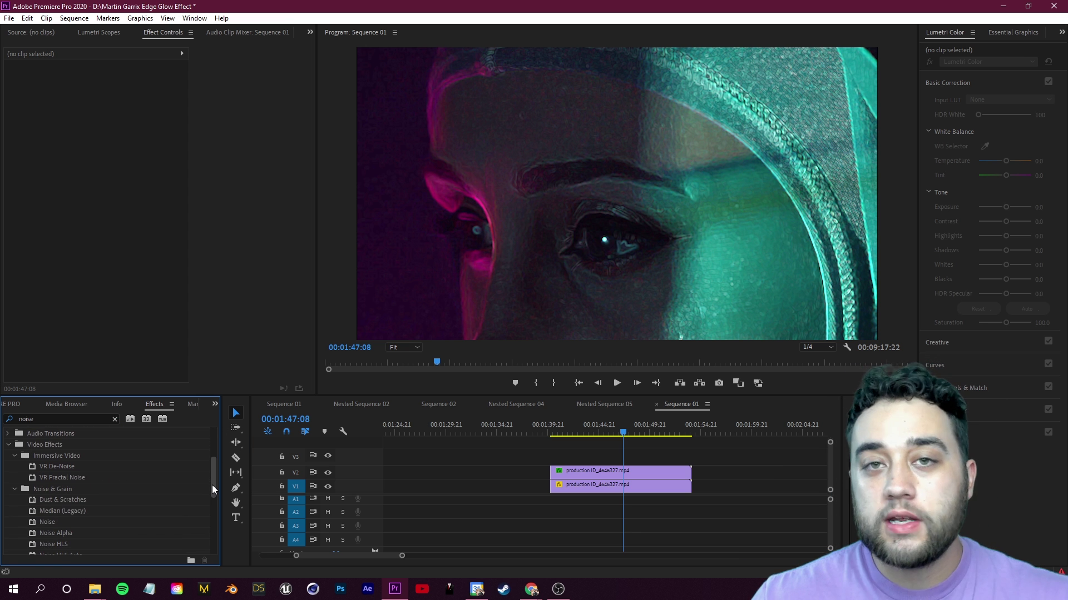
left_click_drag(51, 520, 574, 476)
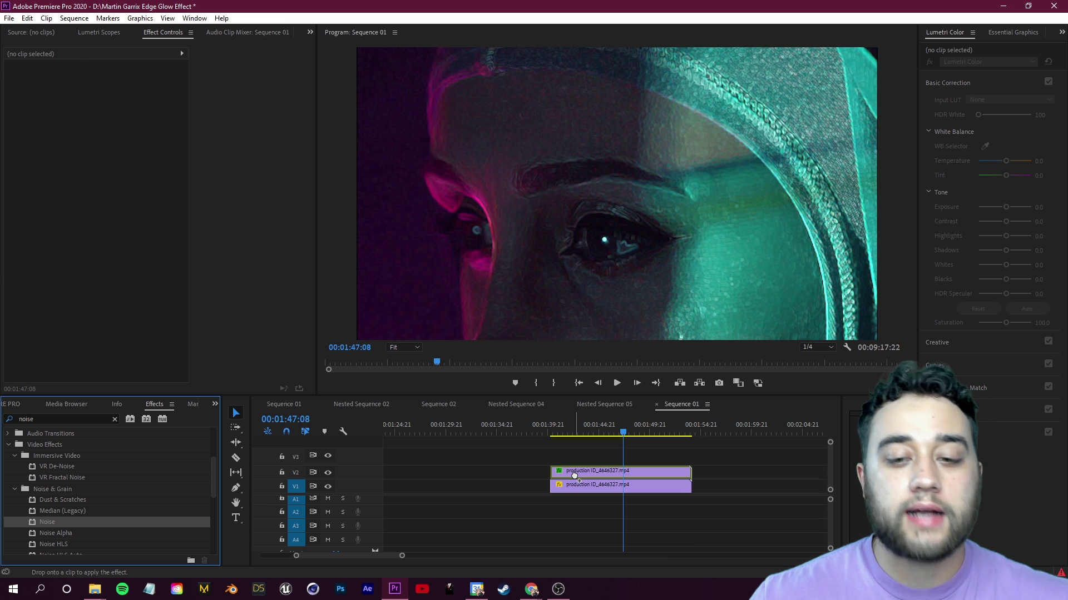
left_click_drag(575, 476, 575, 477)
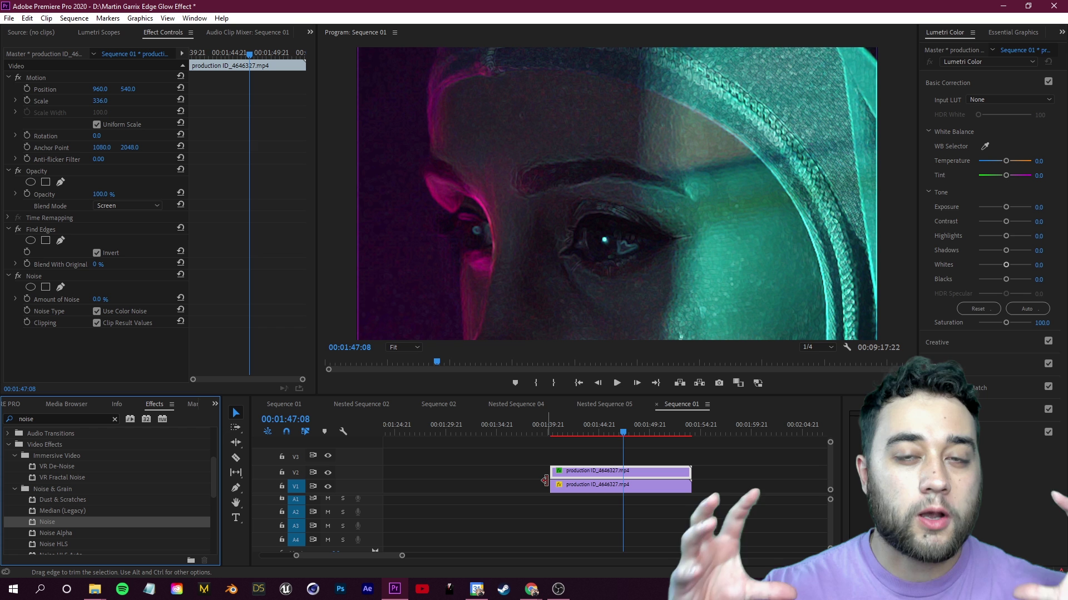
left_click(512, 452)
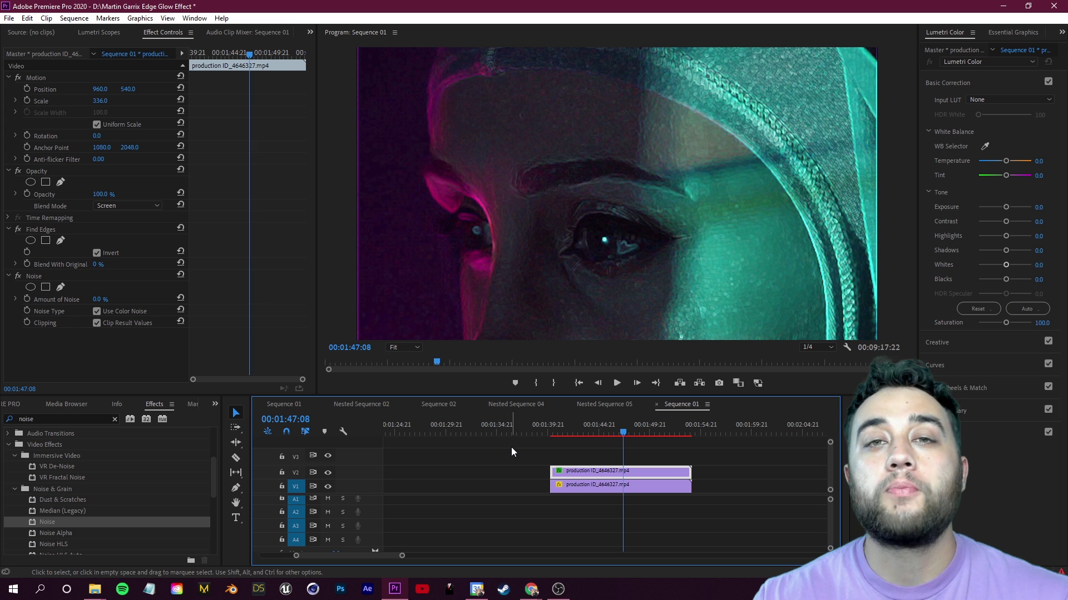
left_click(512, 451)
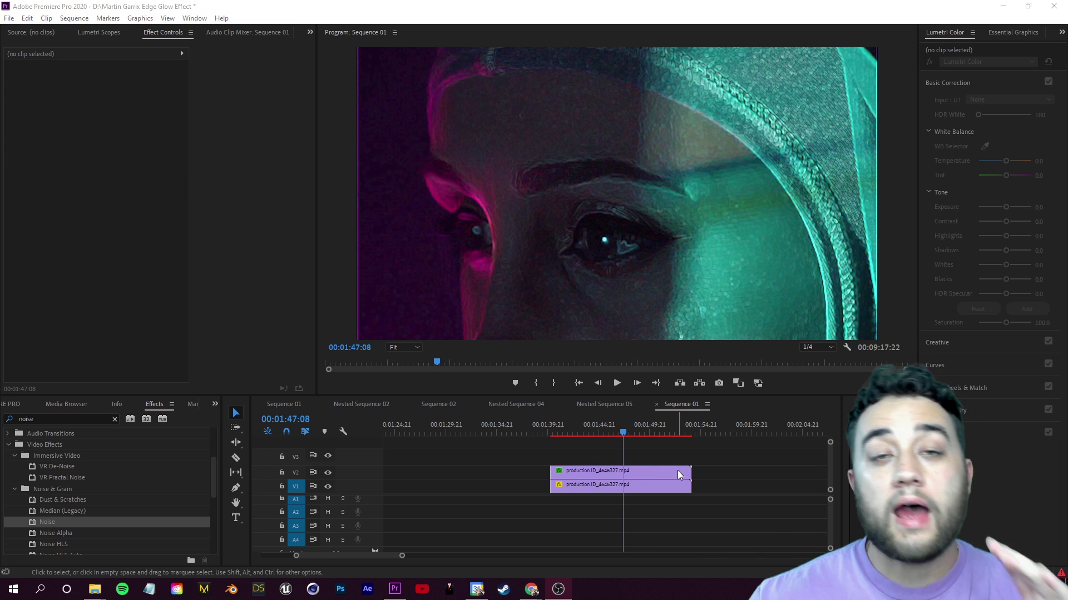
left_click(630, 479)
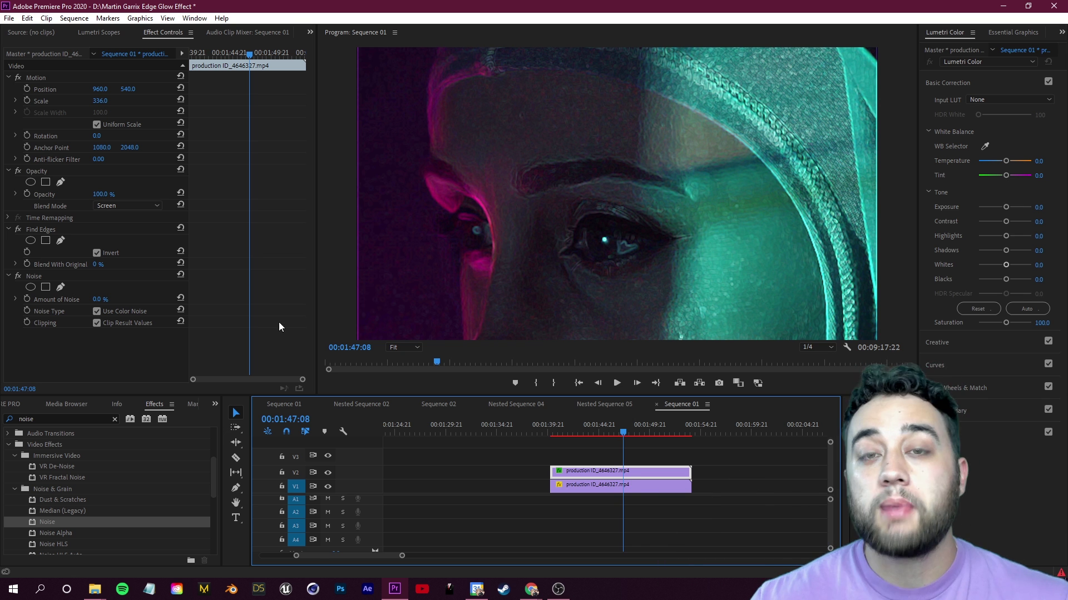
left_click(97, 300)
Raise Amount of Noise to 22% and turn off Clip Result Values.
left_click_drag(97, 300, 128, 300)
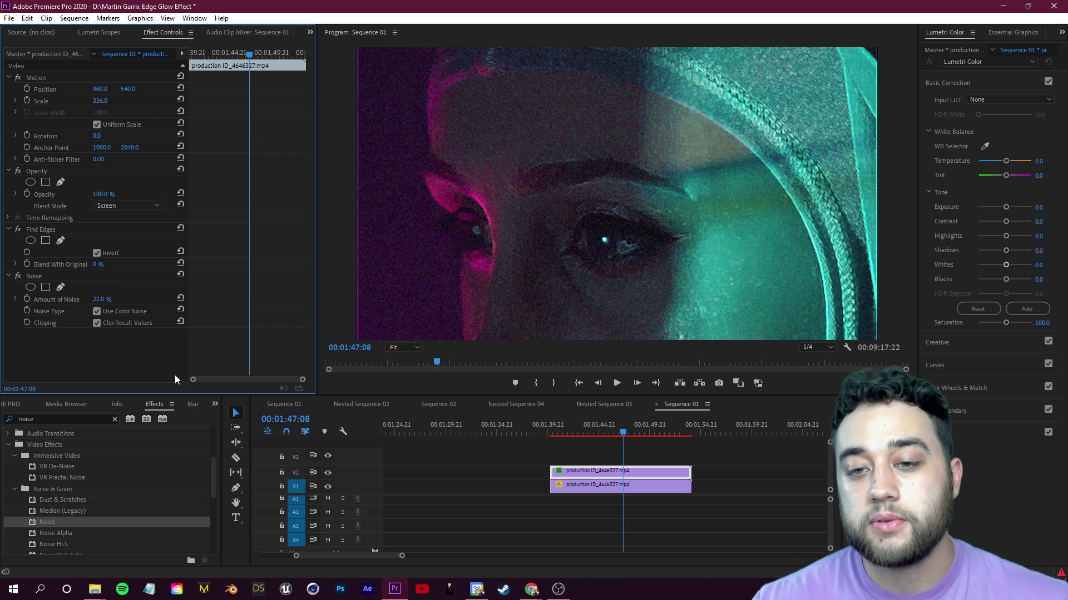
left_click(704, 266)
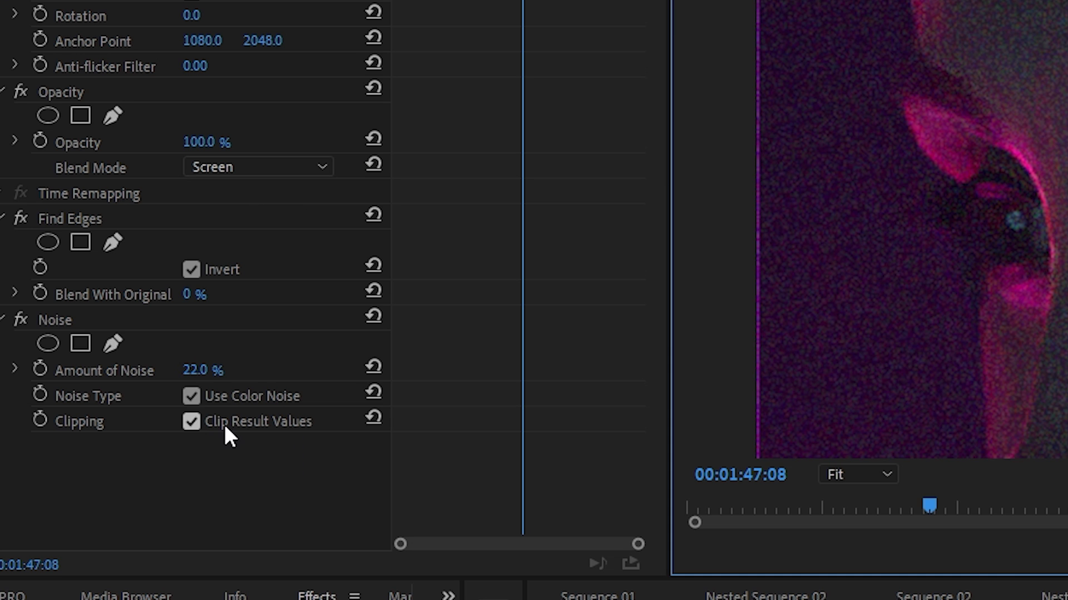
left_click(191, 422)
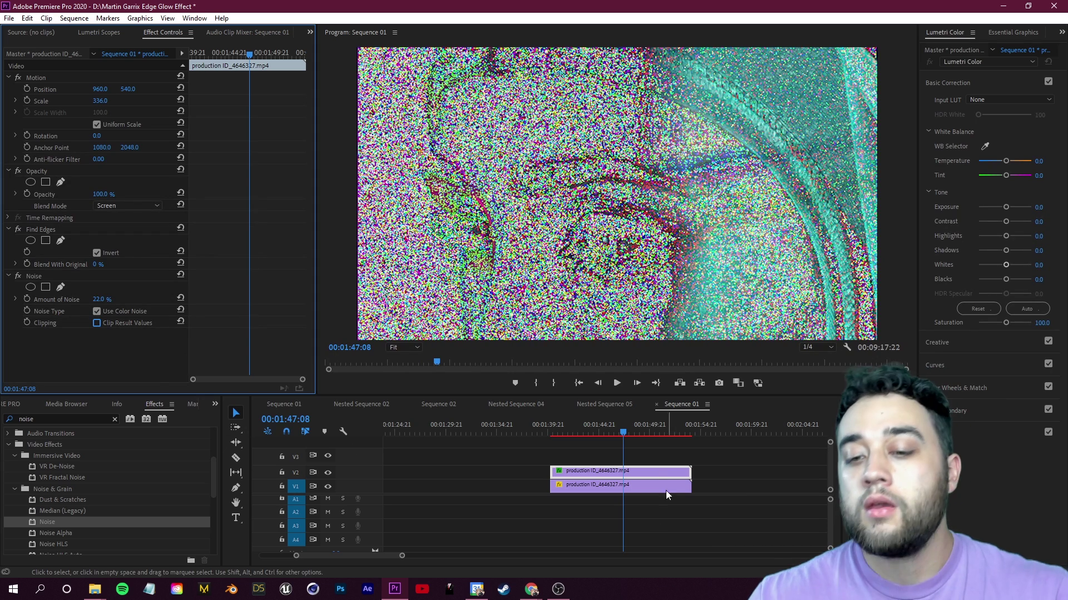
left_click(686, 454)
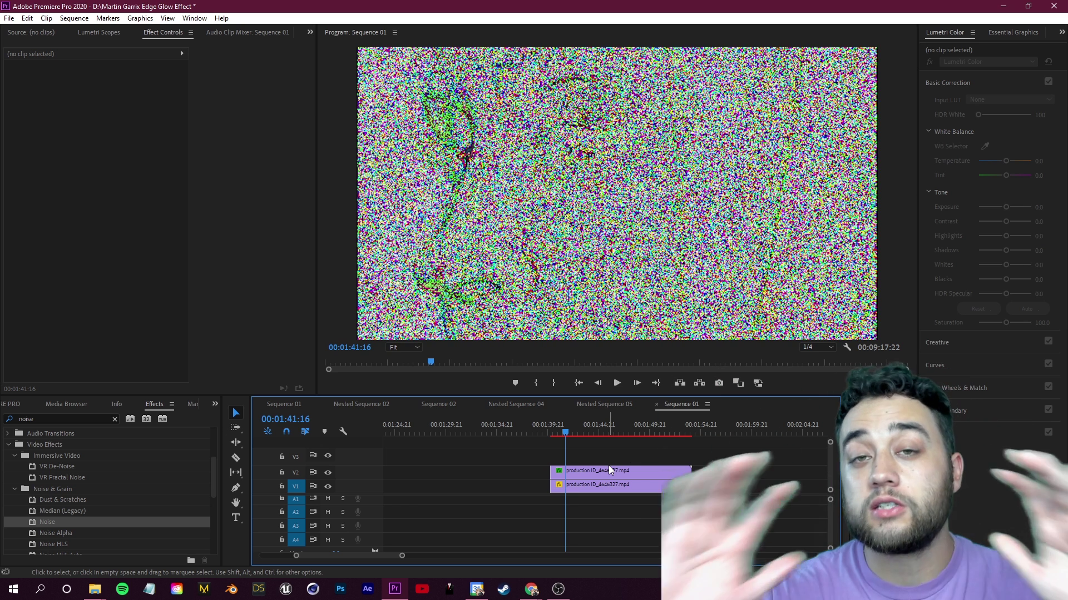
left_click(606, 470)
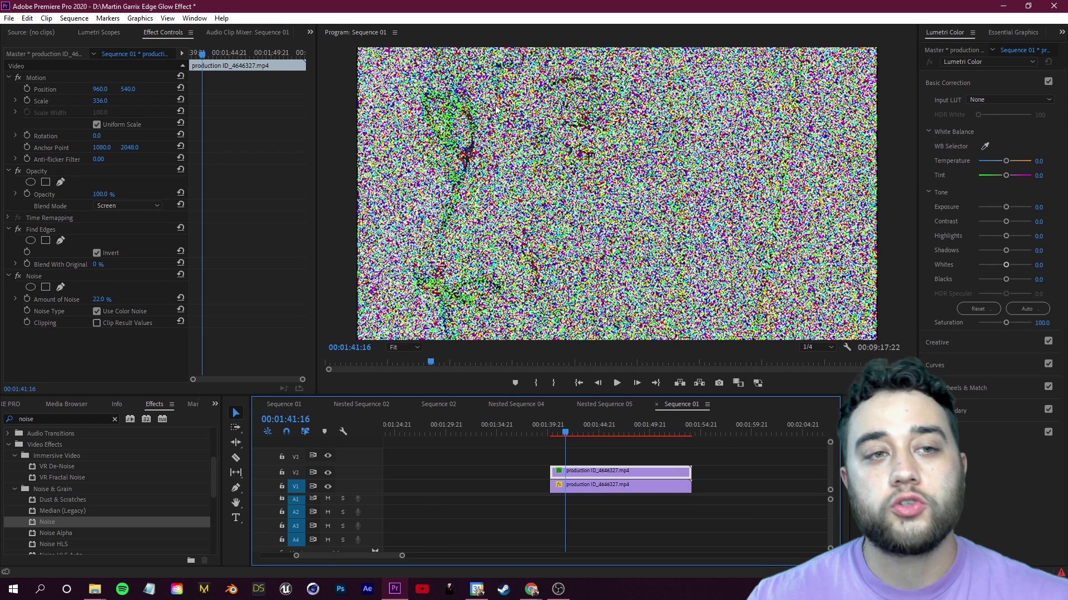
Switch to the Color workspace and set the clip's Lumetri Exposure to 0.5.
left_click(195, 18)
mouse_move(217, 32)
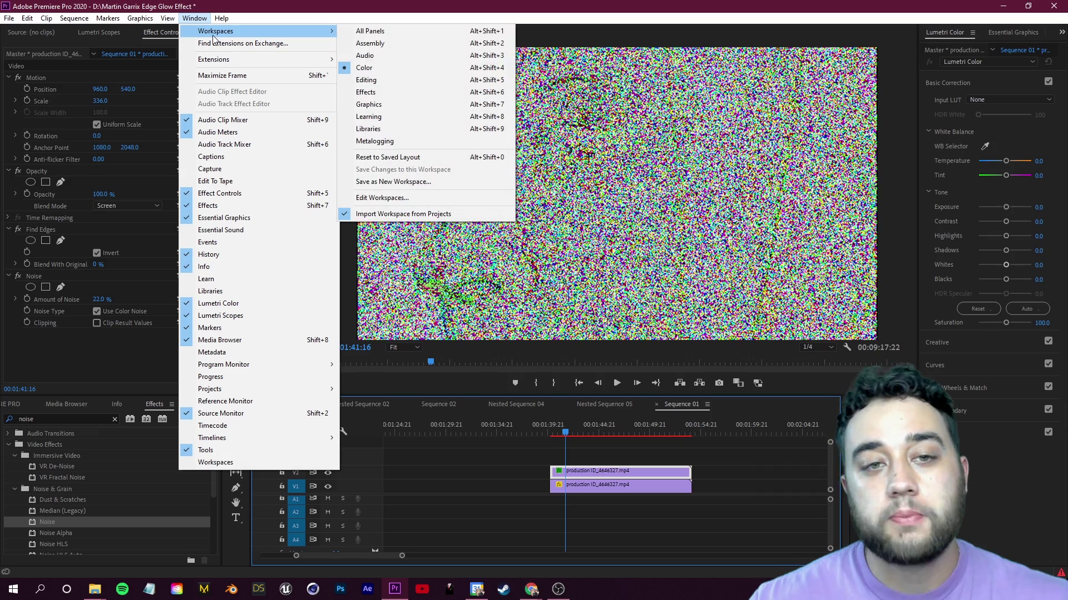
left_click(396, 69)
mouse_move(1005, 207)
left_mouse_down()
mouse_move(1029, 209)
mouse_move(990, 208)
mouse_move(1007, 222)
left_mouse_up()
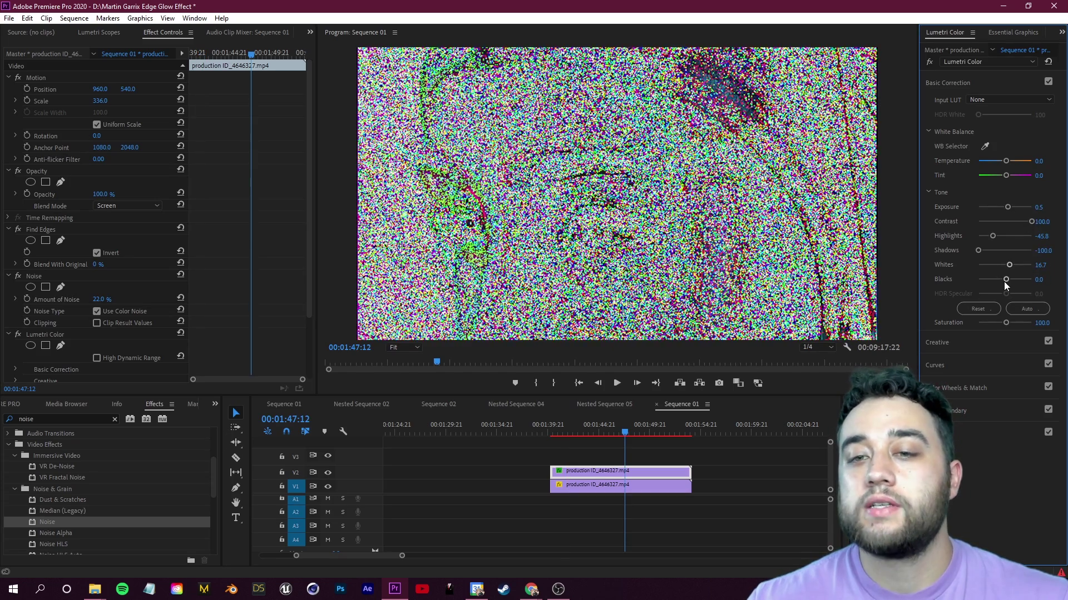
Crush Lumetri Blacks to -100, try Lighten, Color Dodge, Lighter Color, Soft Light, then choose Linear Dodge (Add).
left_click_drag(1004, 282, 966, 303)
left_click(605, 471)
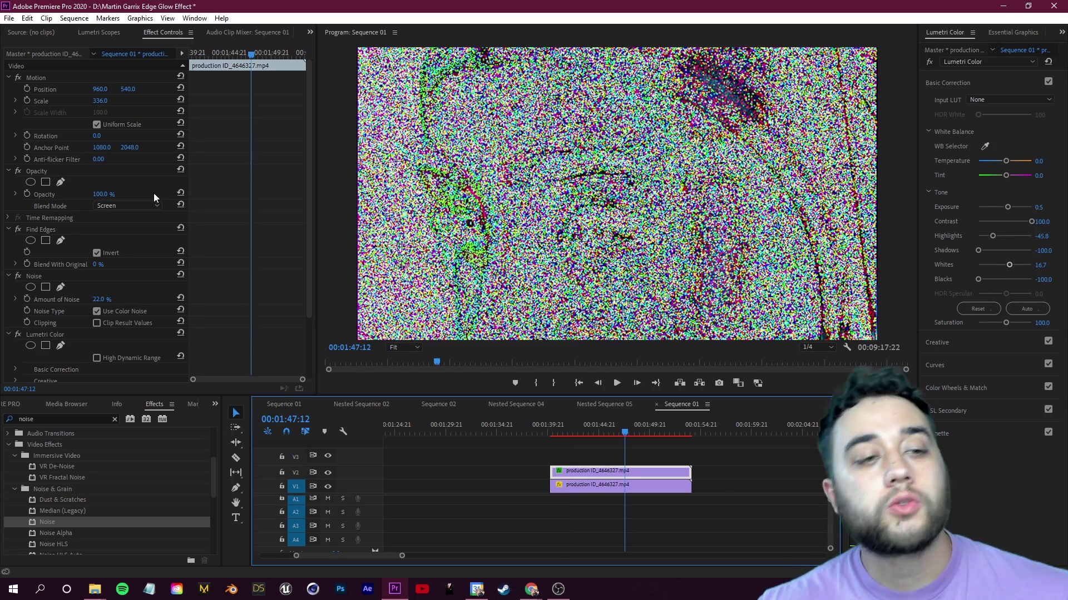
left_click(107, 206)
left_click(117, 308)
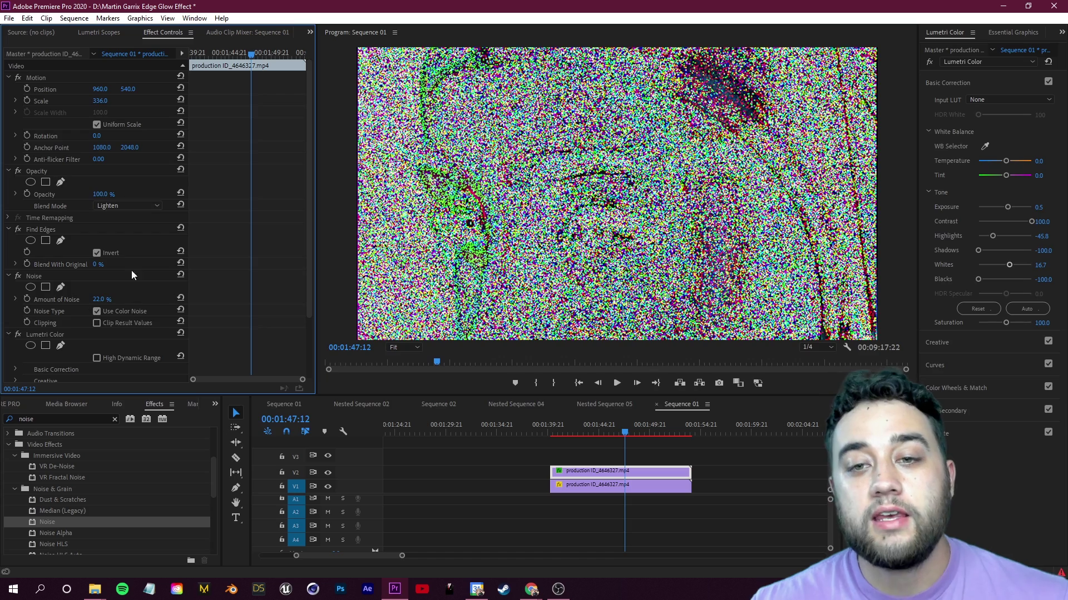
left_click(131, 203)
left_click(122, 333)
left_click(139, 206)
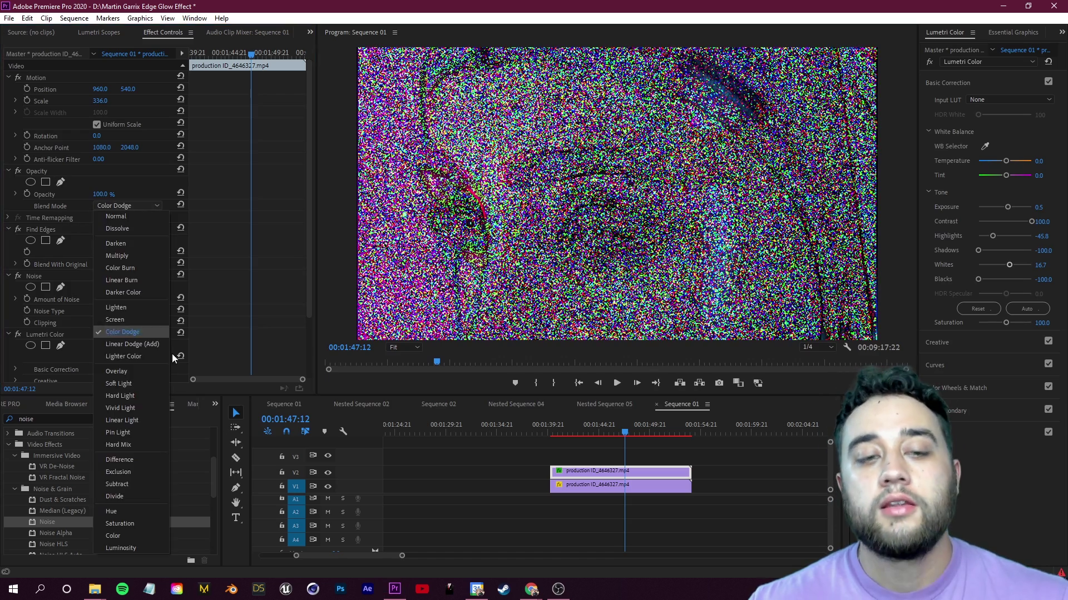
left_click(147, 345)
left_click(137, 205)
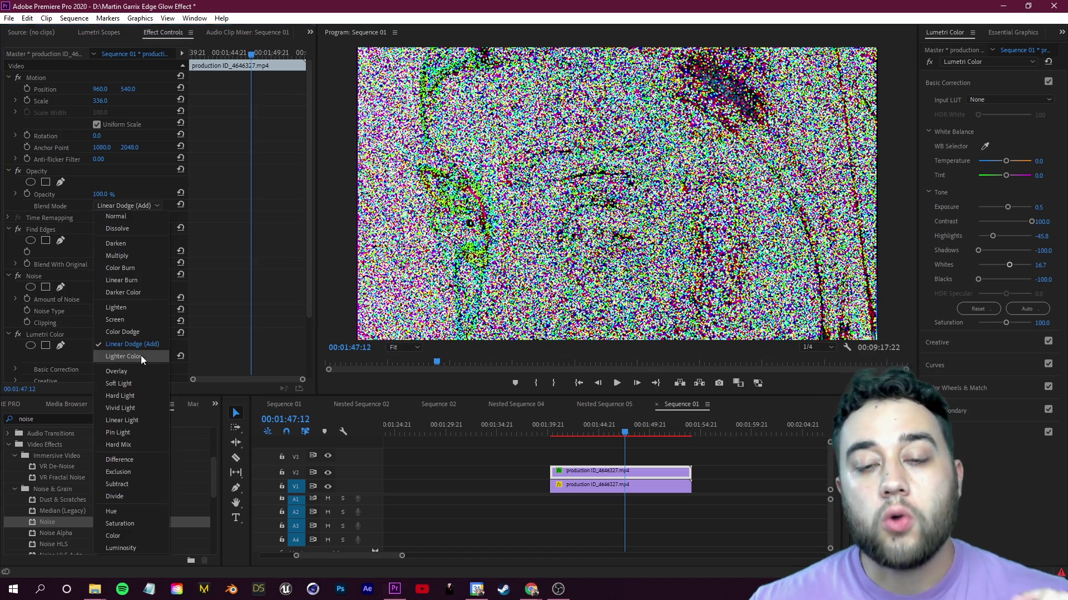
left_click(141, 355)
left_click(155, 205)
left_click(144, 383)
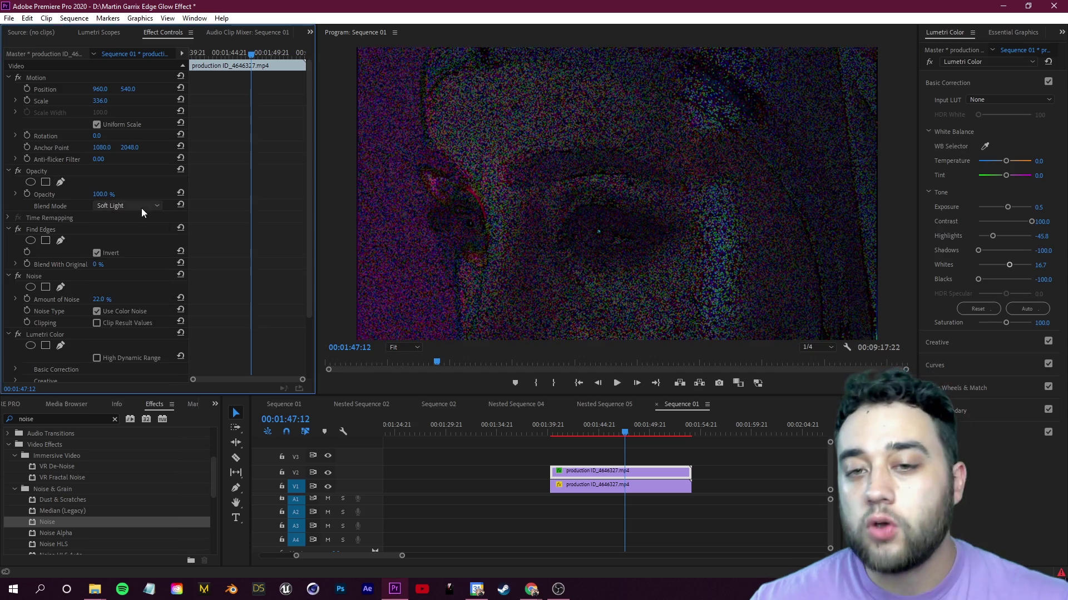
left_click(112, 205)
left_click(148, 346)
At a later frame, compare Lighten, Color Burn and Linear Burn, settle on Color Dodge, and preview.
left_click(642, 431)
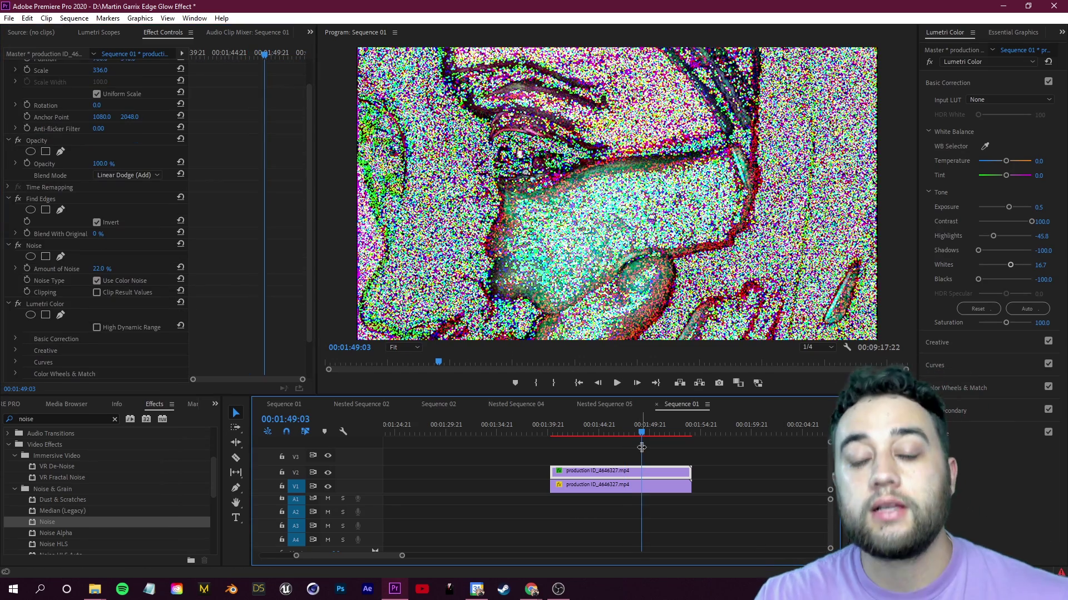
left_click(127, 176)
left_click(133, 274)
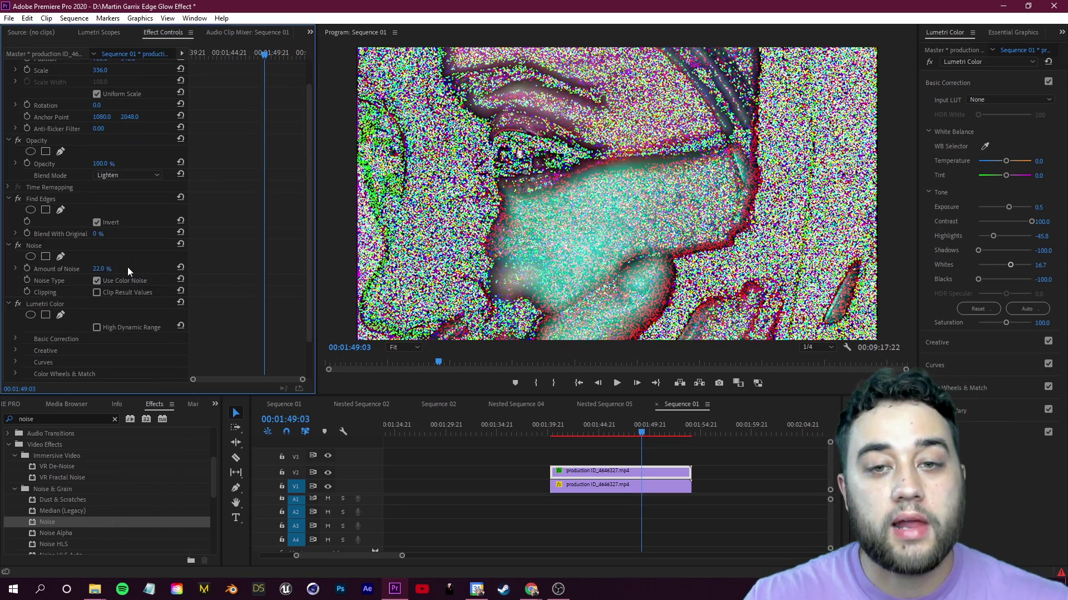
left_click(129, 175)
left_click(141, 235)
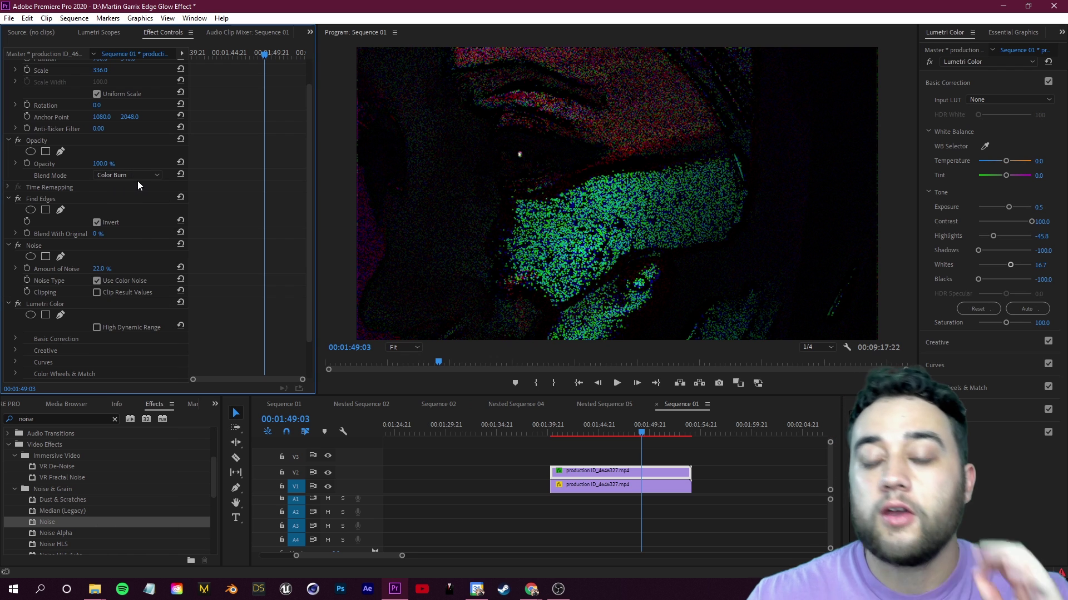
left_click(137, 176)
left_click(134, 250)
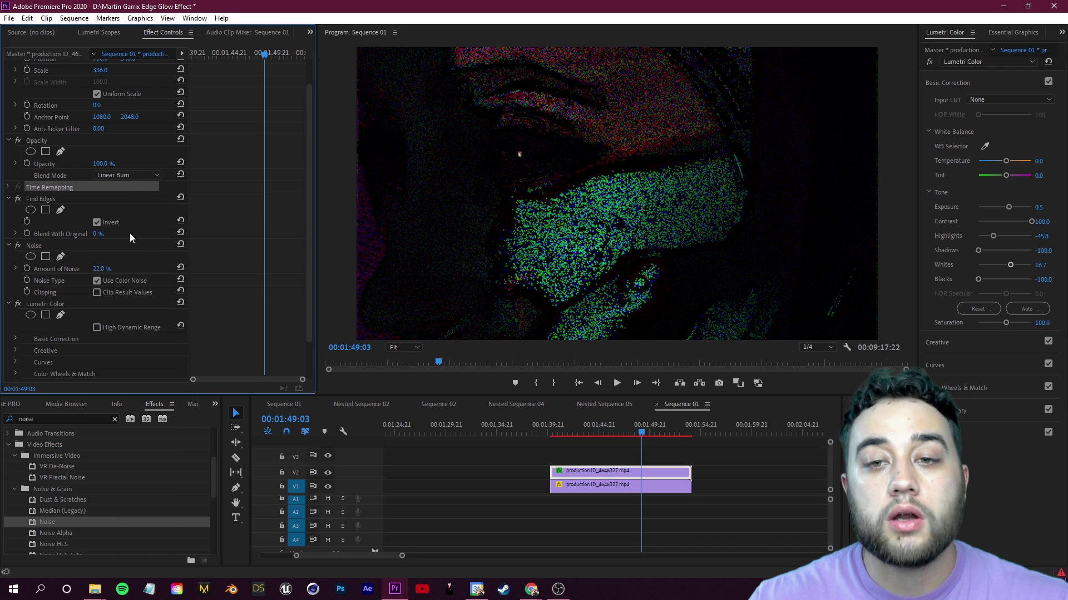
left_click(129, 175)
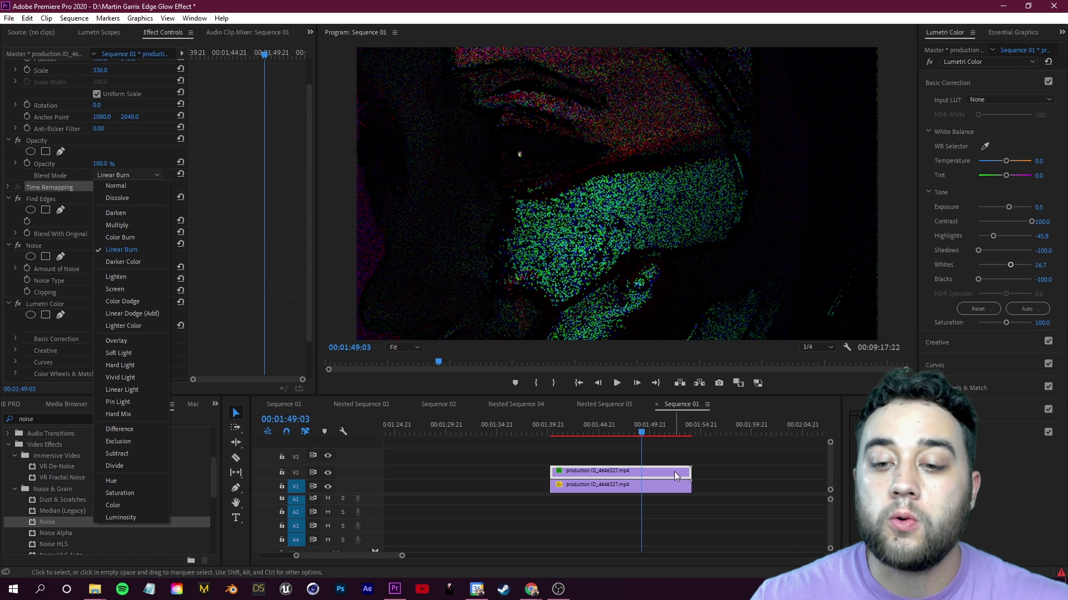
left_click(152, 300)
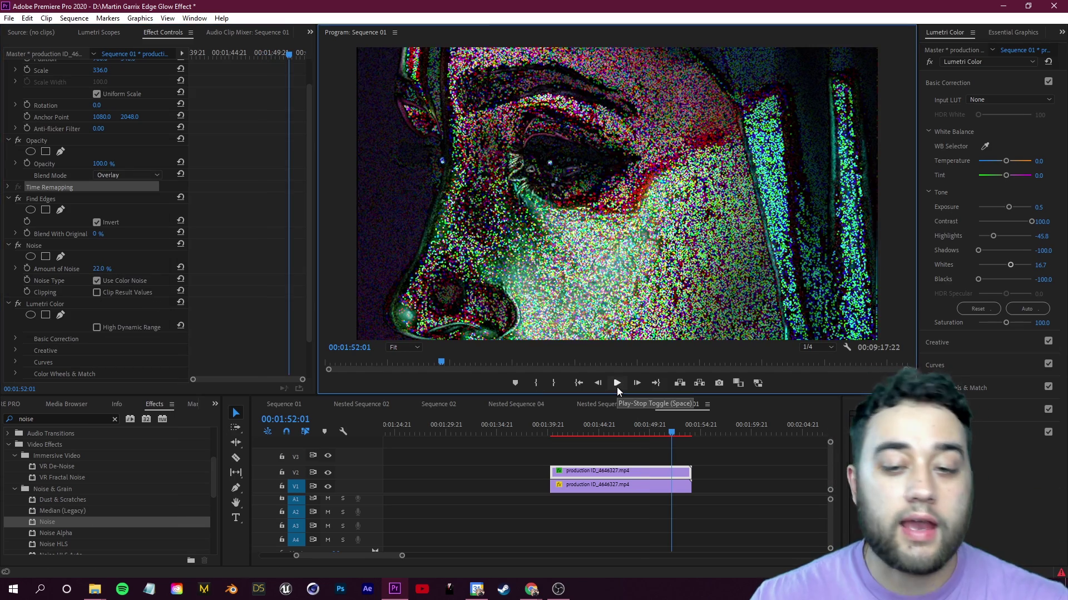
left_click(616, 387)
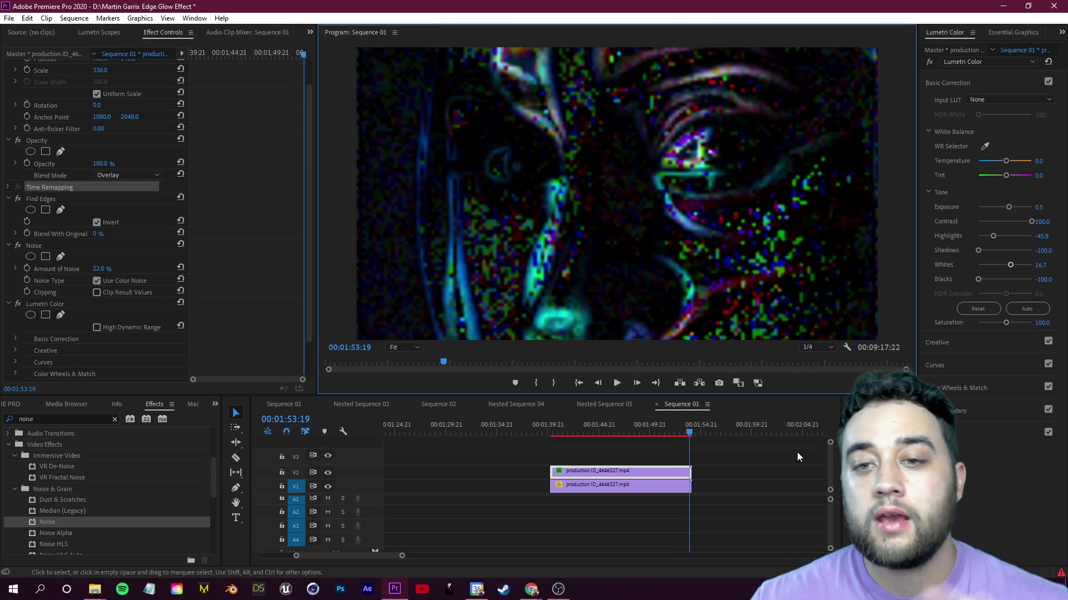
left_click_drag(701, 424, 672, 426)
scroll(123, 335, "up", 1)
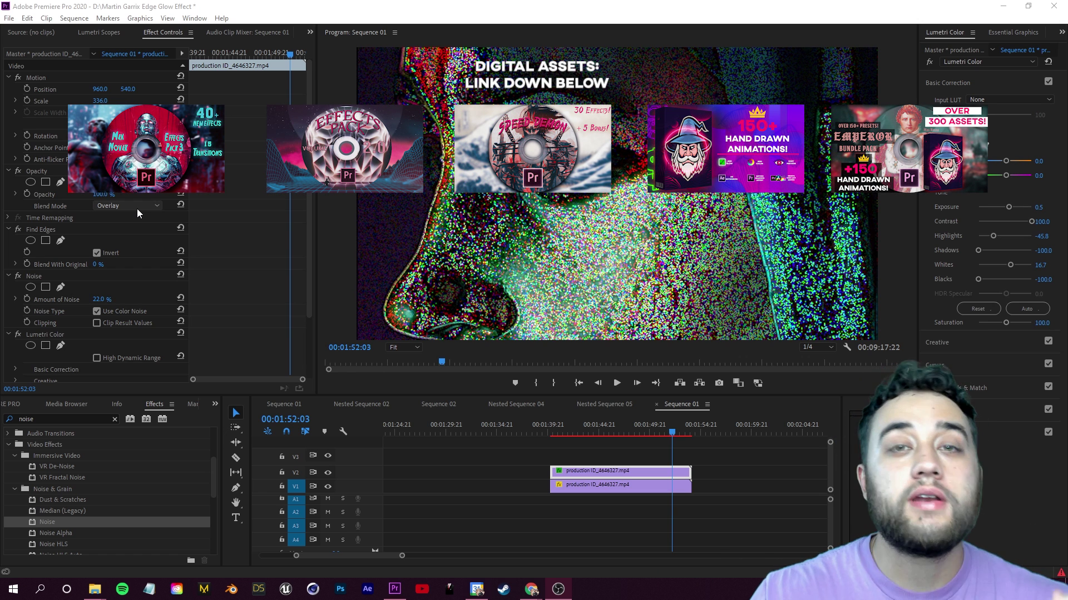
key("shift+7")
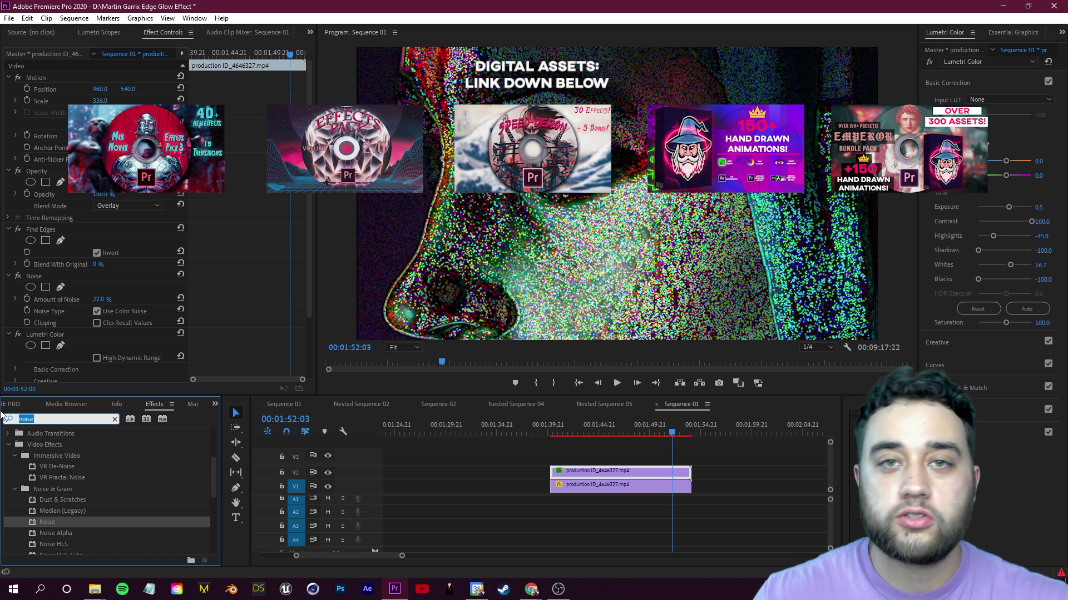
Search Effects for 'kernel' and apply Convolution Kernel to the top portrait copy.
type("cov")
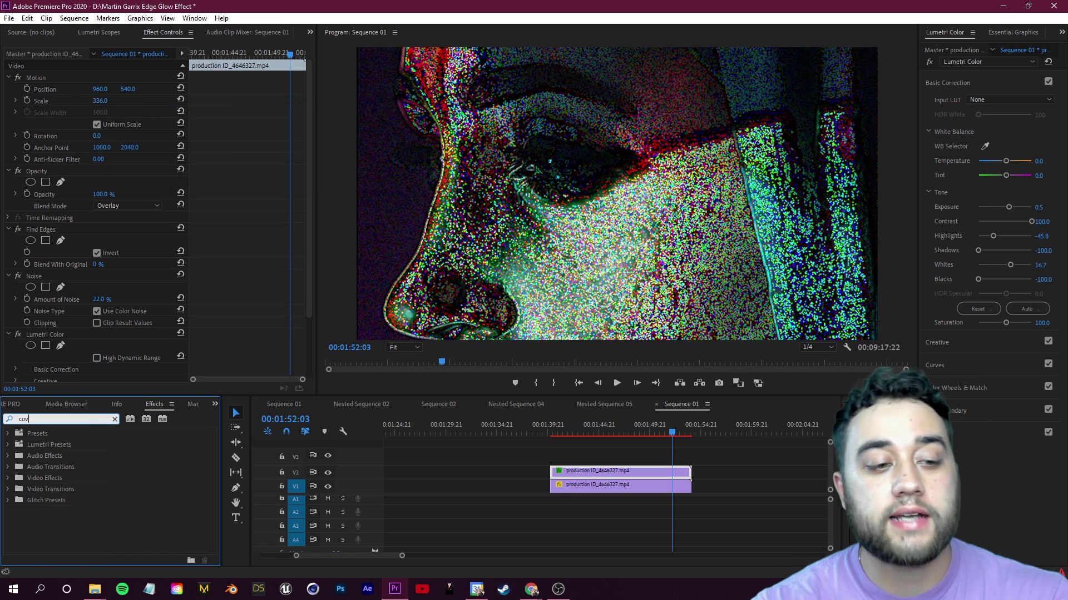
key("BackSpace")
key("BackSpace")
key("BackSpace")
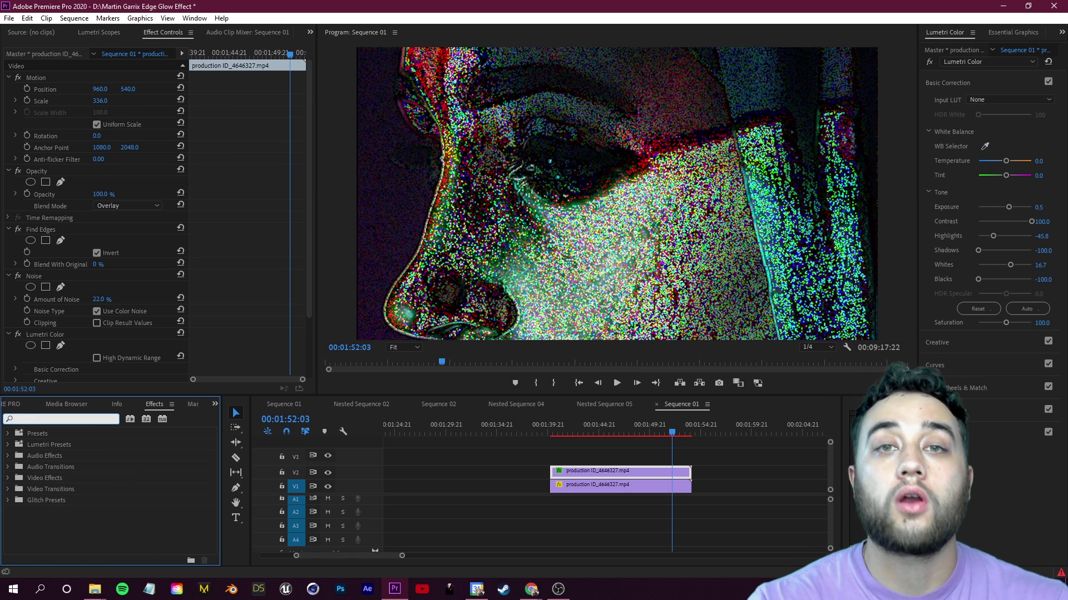
type("kernel")
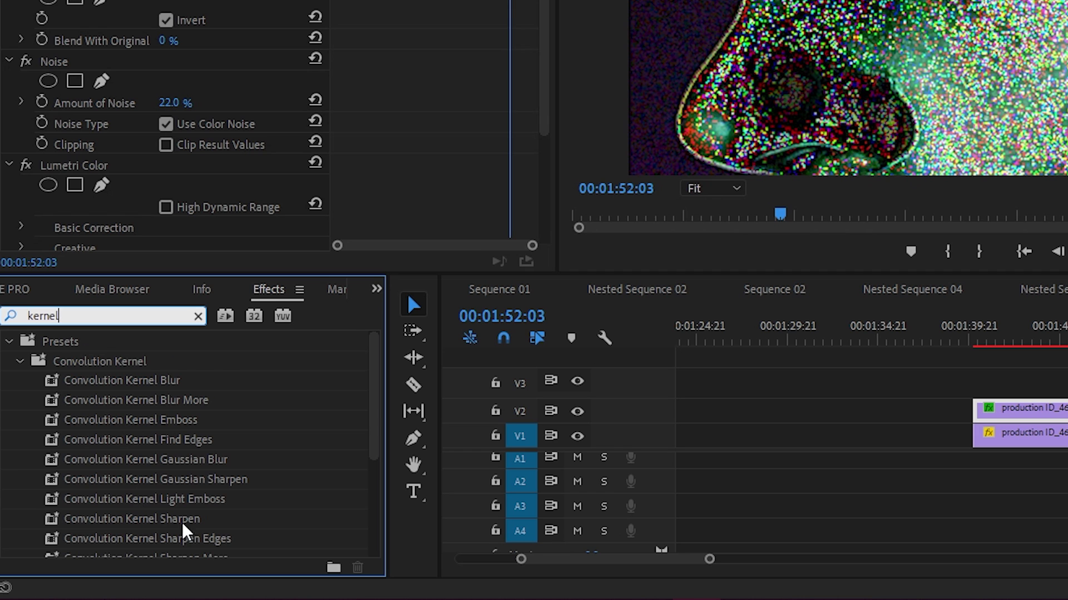
scroll(146, 520, "down", 4)
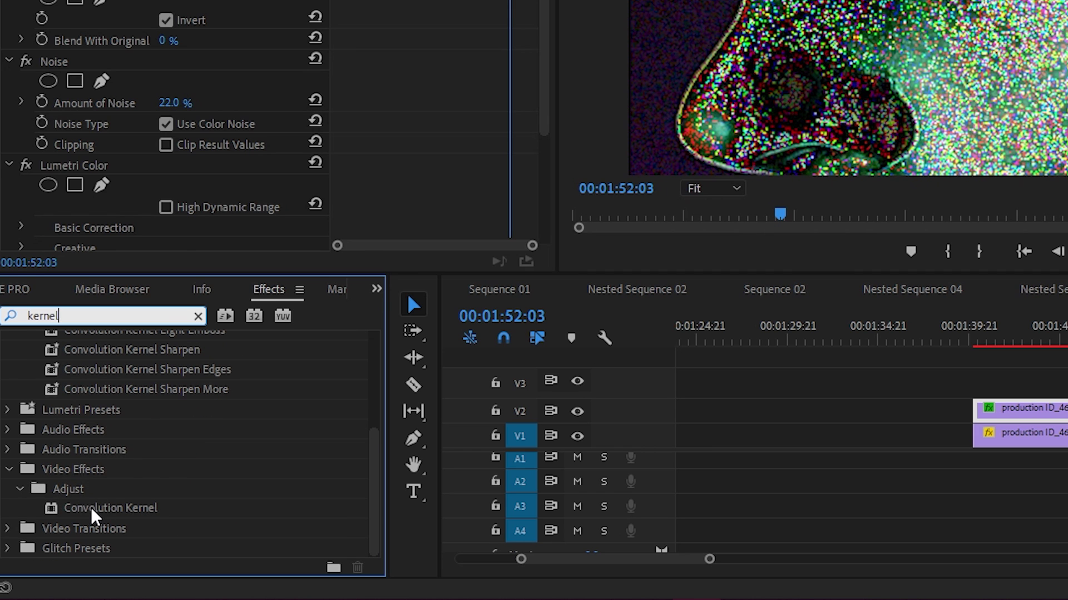
left_click_drag(94, 516, 1062, 411)
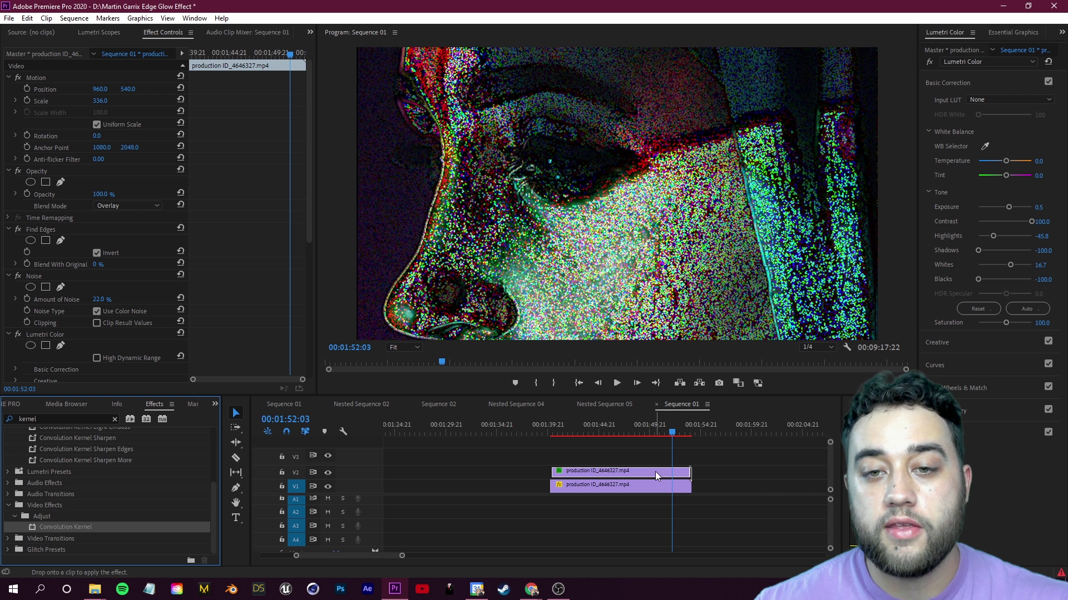
left_click_drag(655, 472, 655, 472)
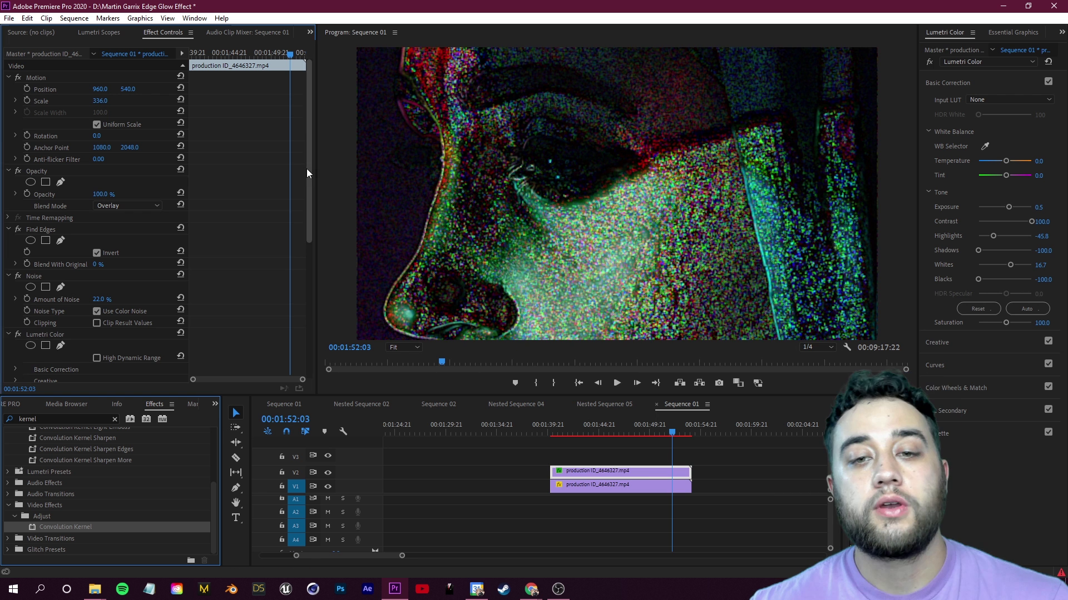
left_click_drag(306, 168, 286, 318)
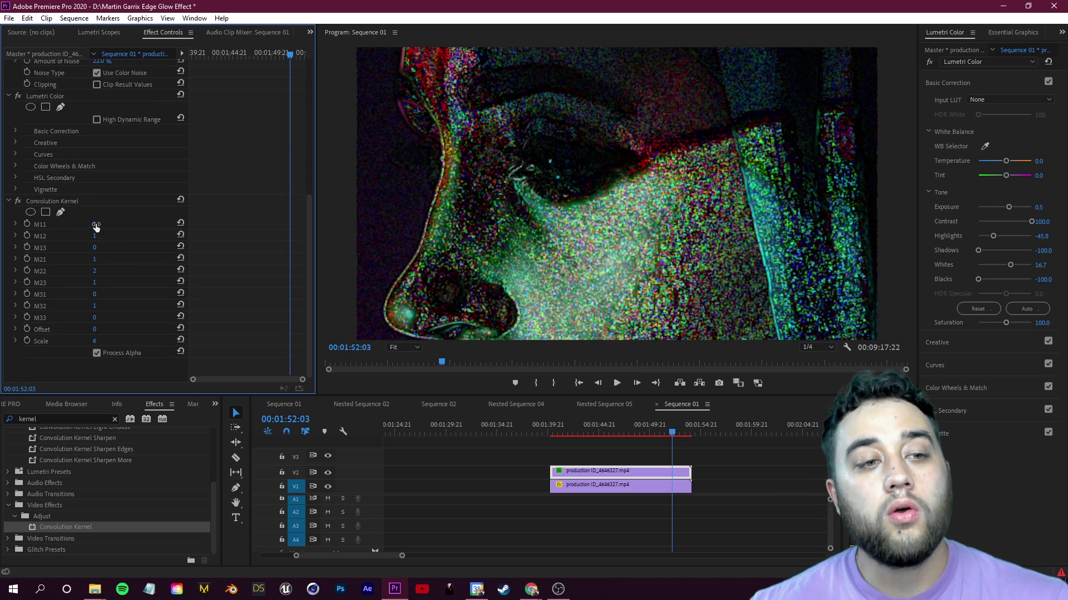
Set Convolution Kernel M11 to 30, M23 to -19, M32 to 20 and lower the Offset.
left_click_drag(94, 224, 83, 247)
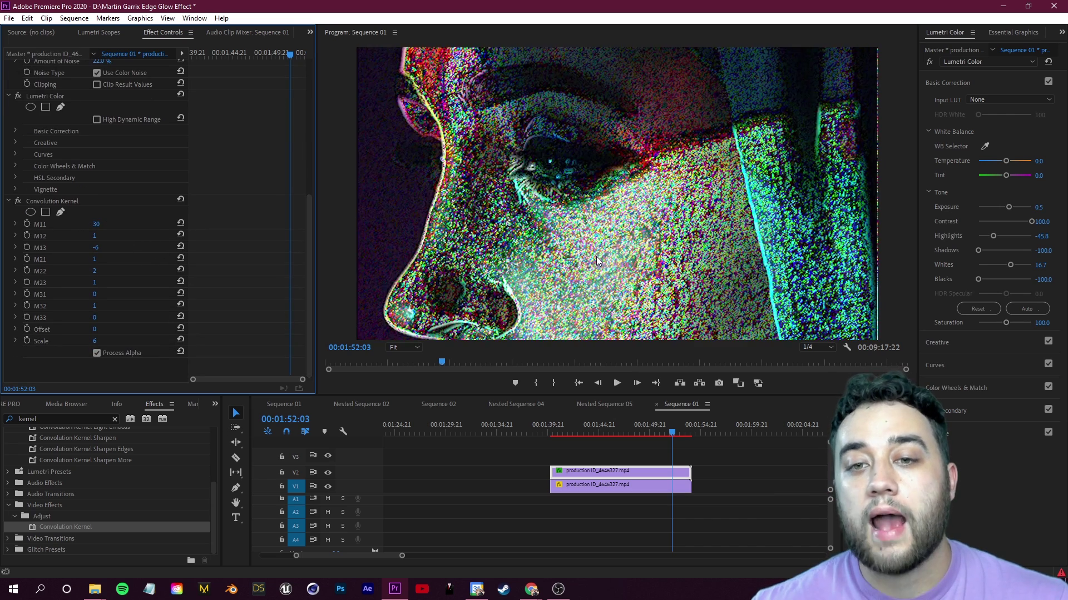
left_click(15, 282)
left_click_drag(99, 303, 48, 303)
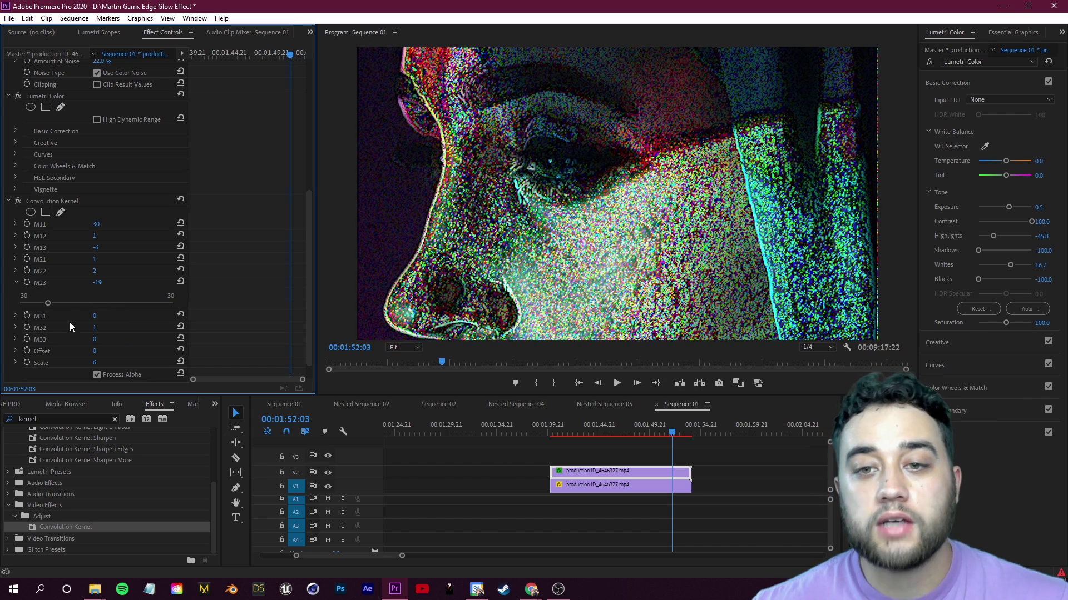
left_click(15, 247)
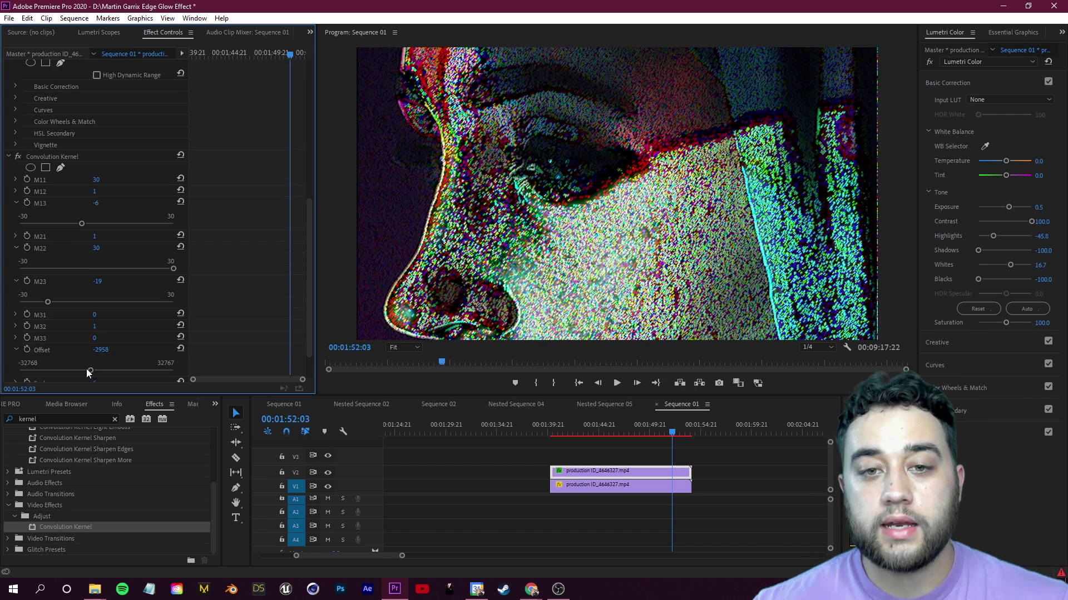
left_click_drag(90, 368, 76, 370)
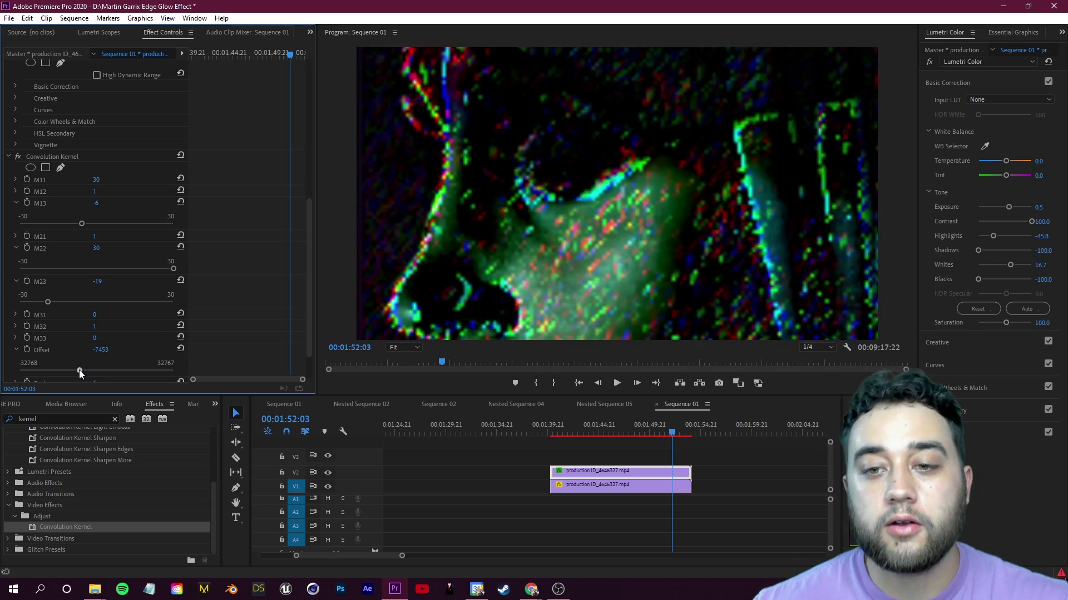
left_click_drag(79, 369, 146, 345)
Adjust the Convolution Kernel Scale to 6.
scroll(222, 305, "down", 3)
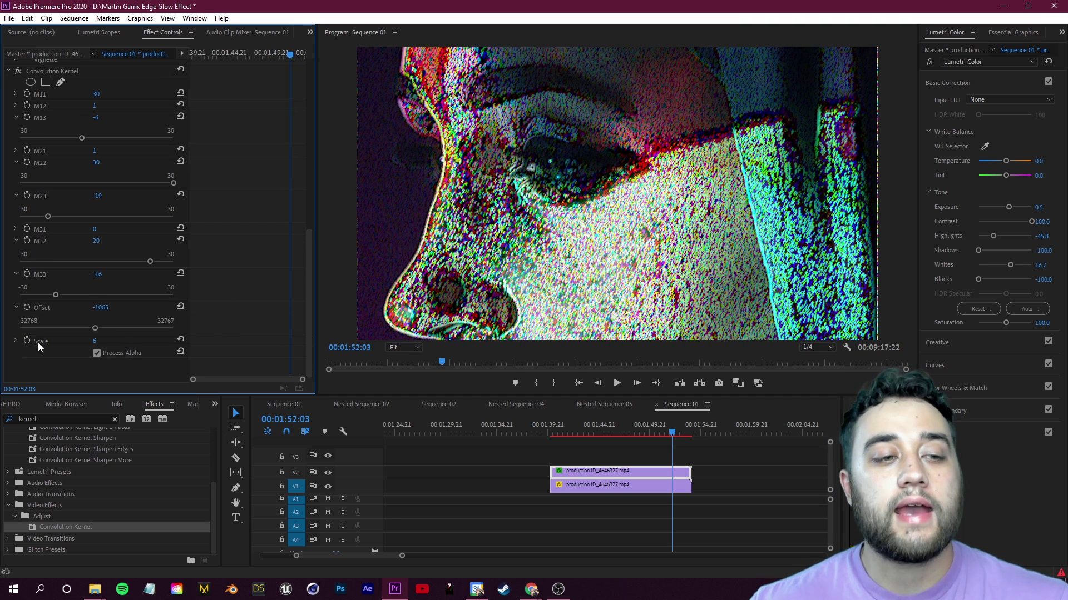
left_click(15, 341)
left_click_drag(96, 362, 99, 367)
scroll(100, 250, "down", 1)
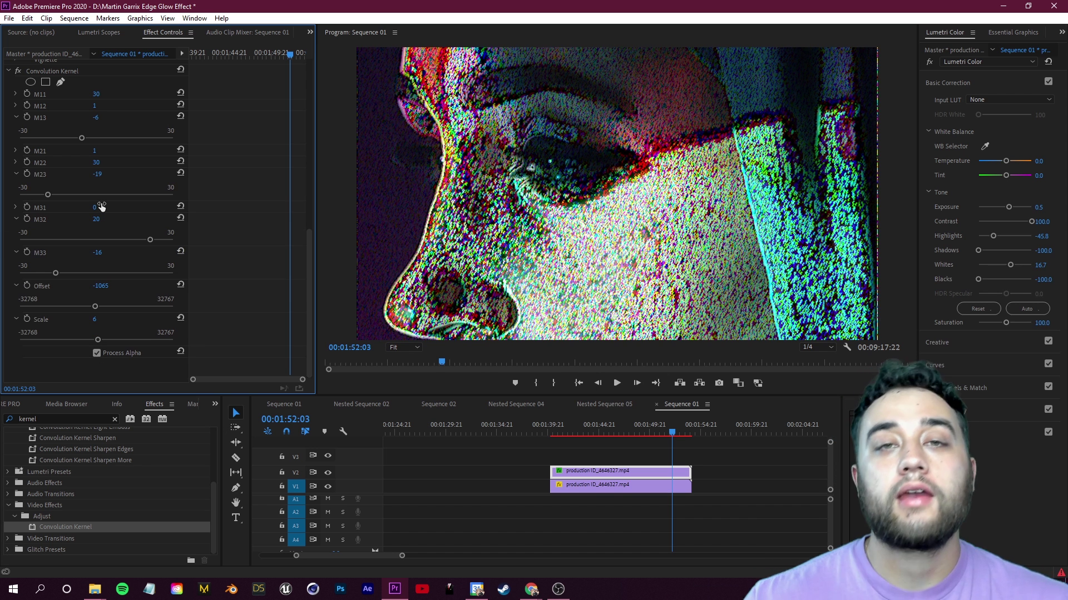
left_click(115, 422)
Apply VR Glow to the top portrait copy and turn off Auto VR Properties.
left_click(115, 420)
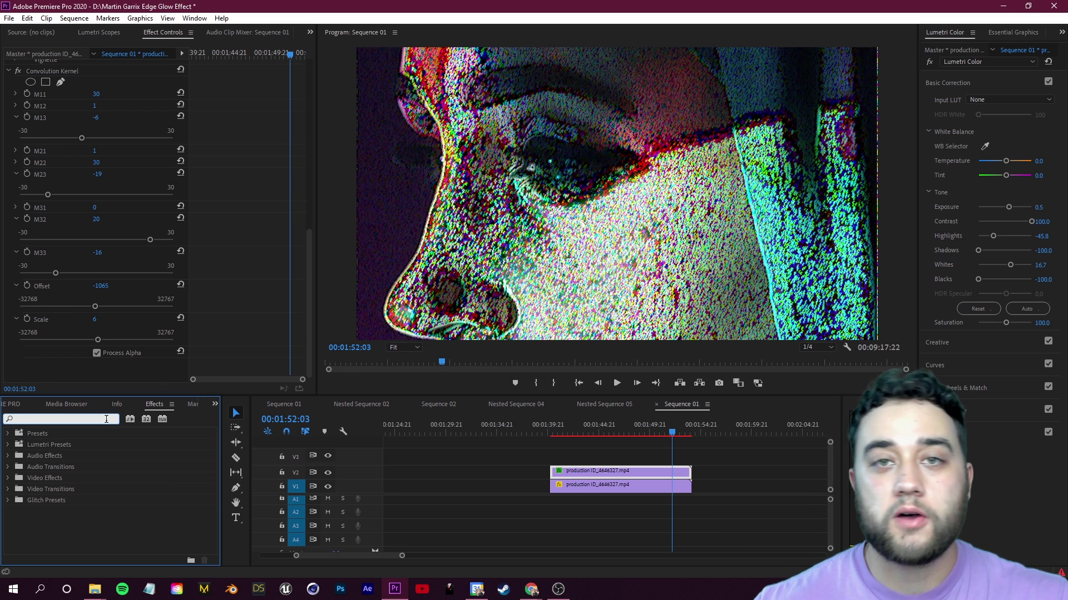
type("vr glow")
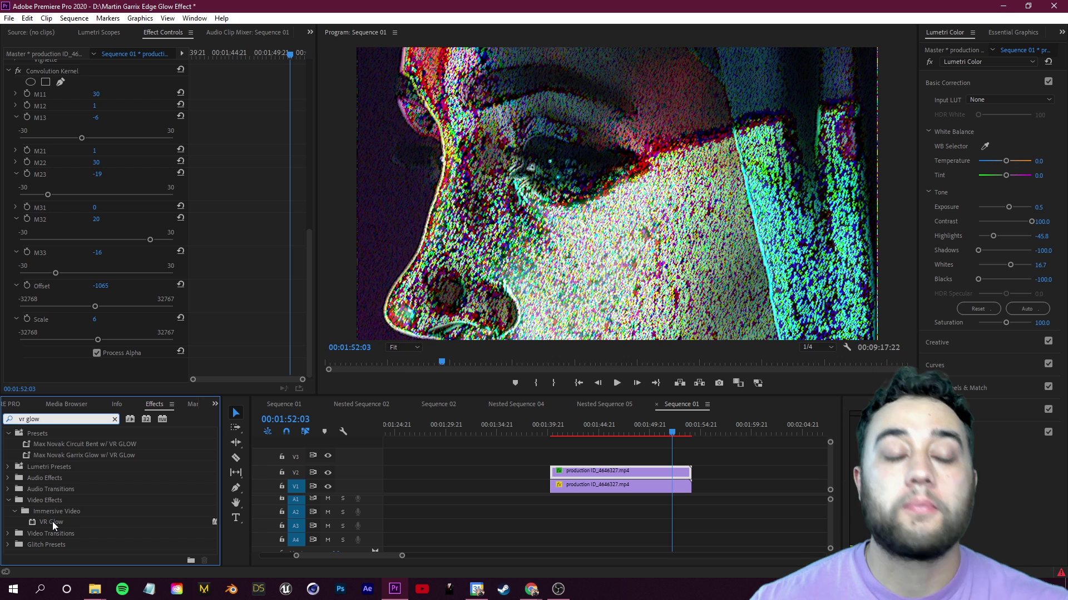
left_click_drag(52, 521, 627, 473)
scroll(305, 261, "down", 5)
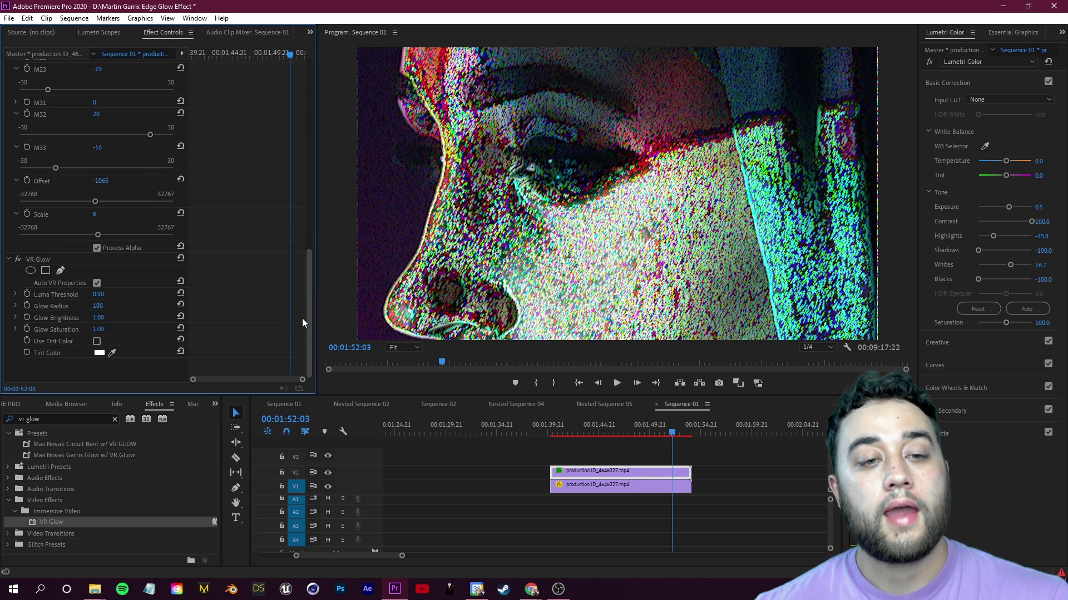
left_click(98, 282)
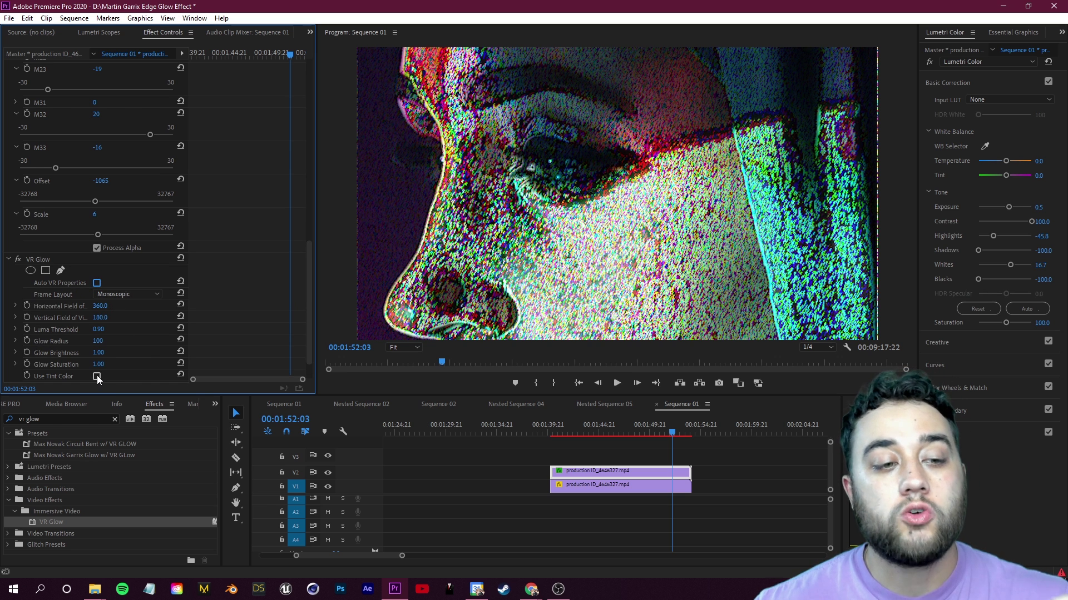
Lower VR Glow's Luma Threshold to 0.40 and Glow Radius to 13.
scroll(97, 379, "down", 2)
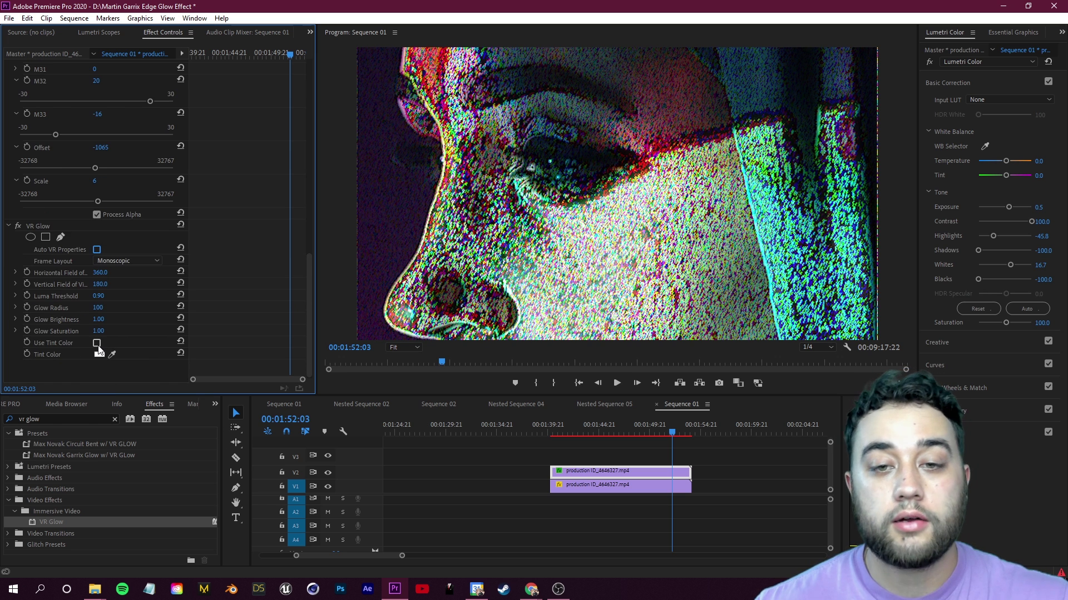
left_click(15, 295)
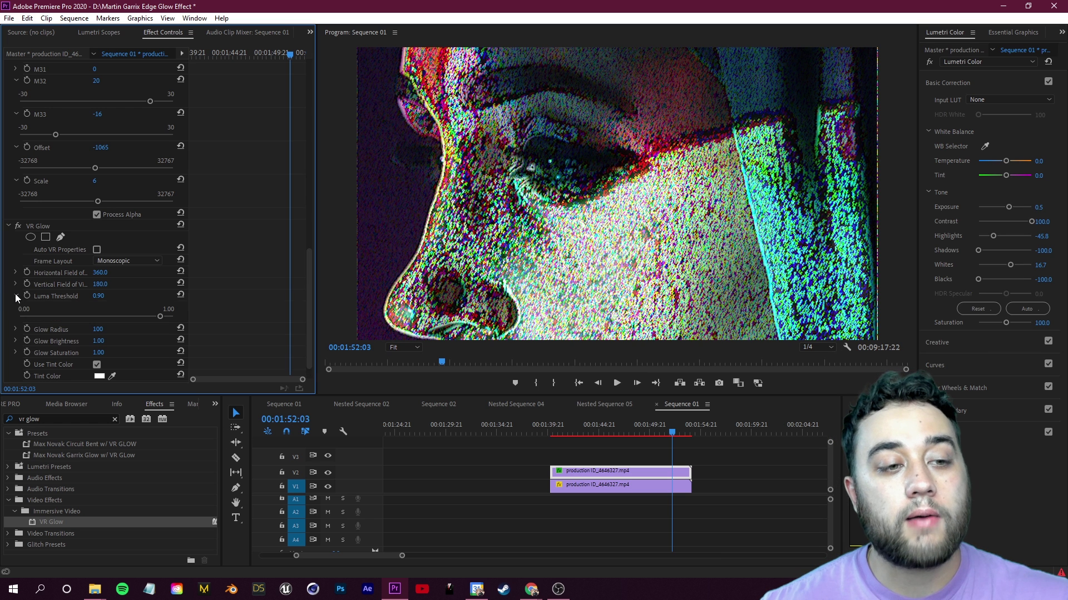
left_click(16, 329)
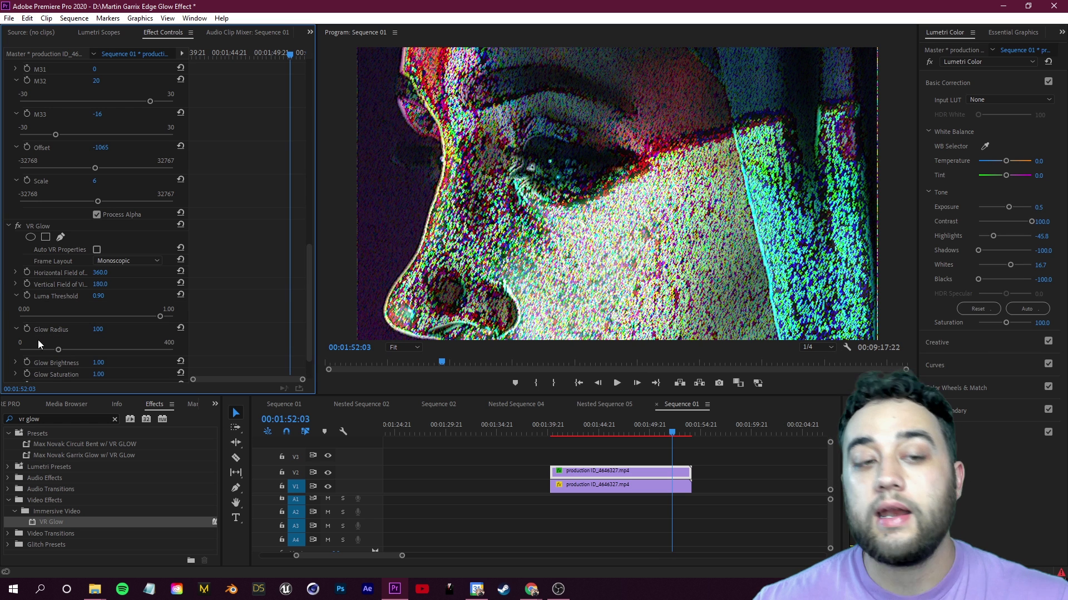
mouse_move(55, 349)
left_mouse_down()
mouse_move(22, 348)
mouse_move(43, 346)
left_mouse_up()
left_click_drag(160, 316, 82, 315)
left_click_drag(45, 349, 24, 355)
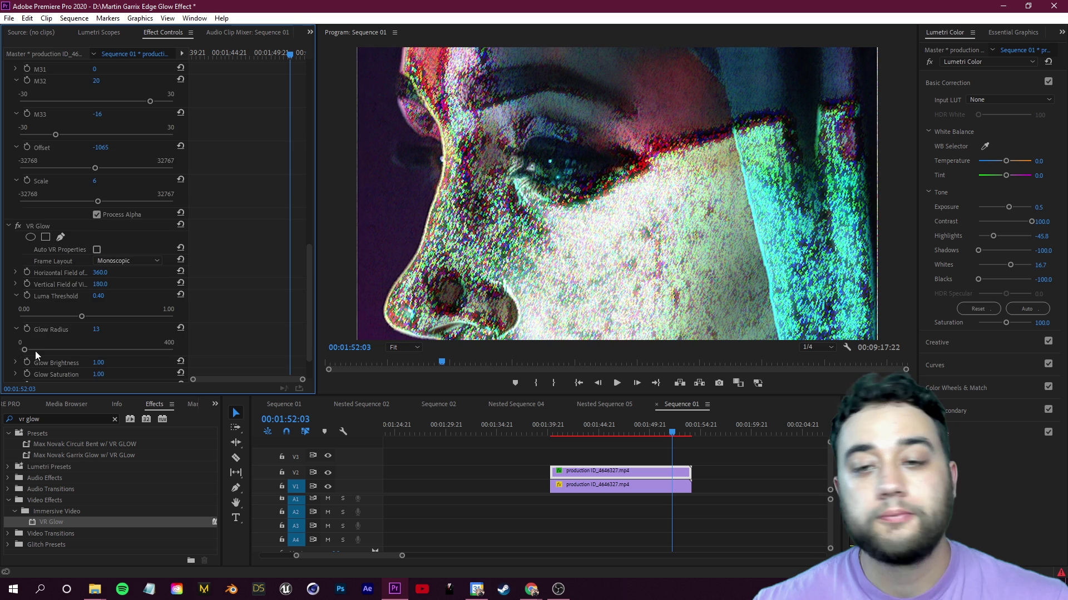
scroll(240, 281, "up", 10)
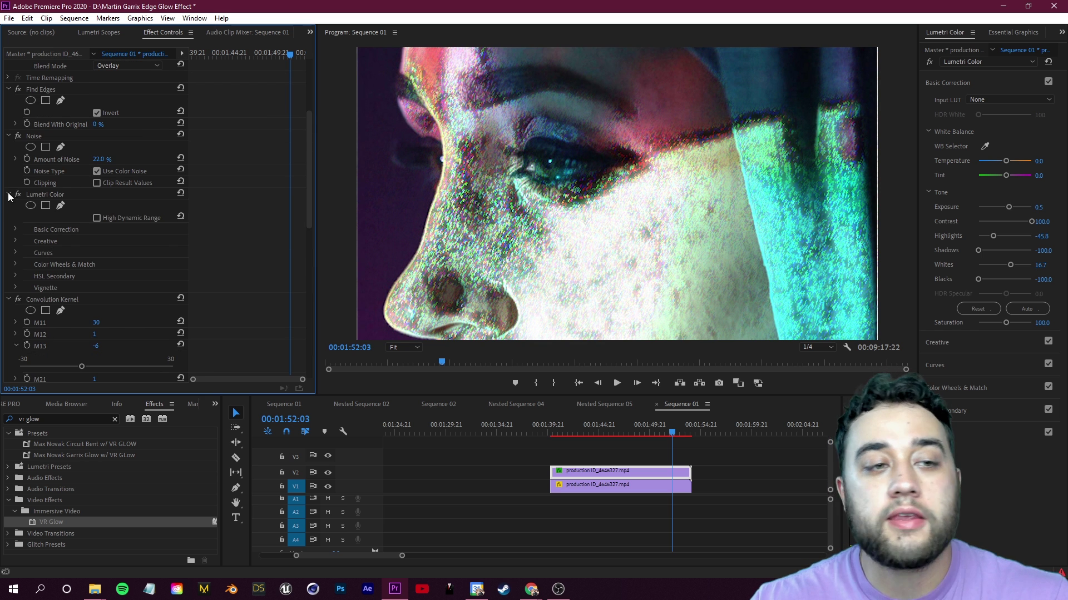
Collapse Lumetri Color, try Color Burn blending, then return the blend mode to Overlay.
left_click(9, 194)
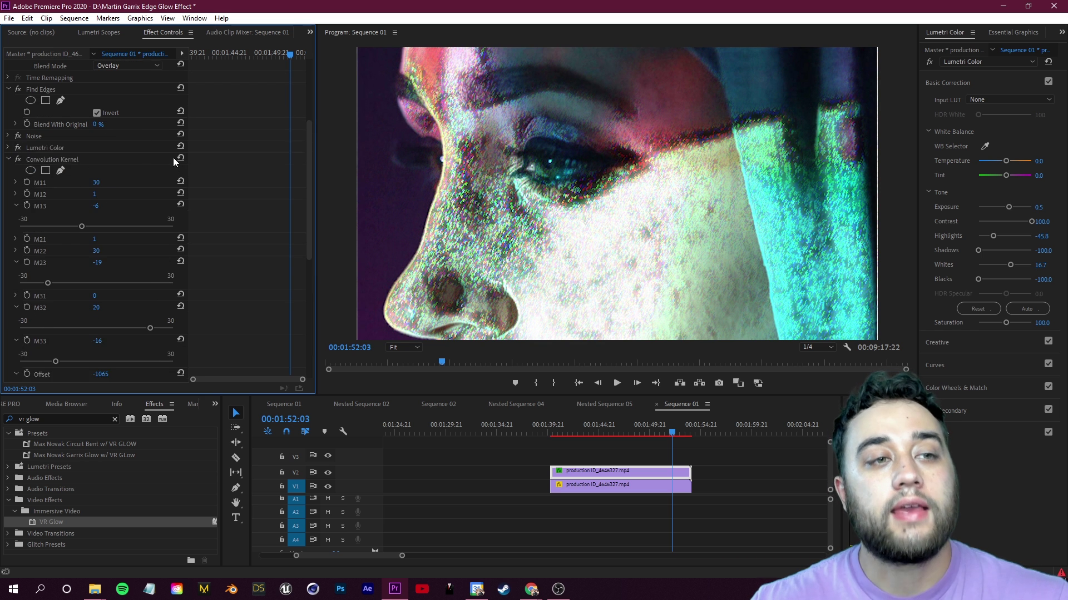
scroll(173, 158, "up", 6)
left_click(126, 205)
left_click(128, 271)
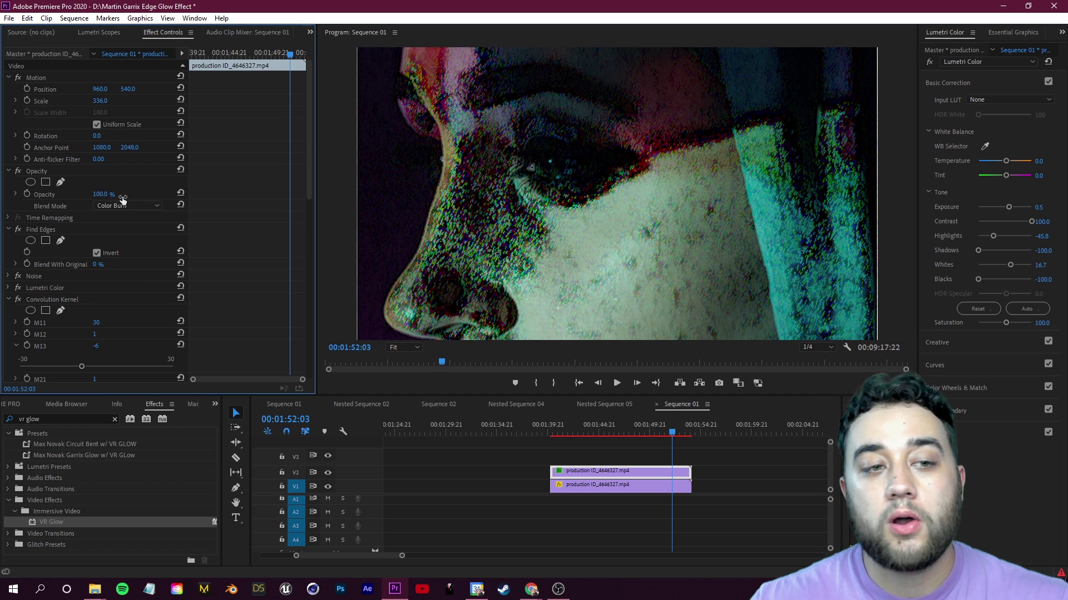
left_click(155, 206)
left_click(139, 368)
Try Hard Light, Screen and Lighten blend modes on the top portrait copy.
left_click(142, 209)
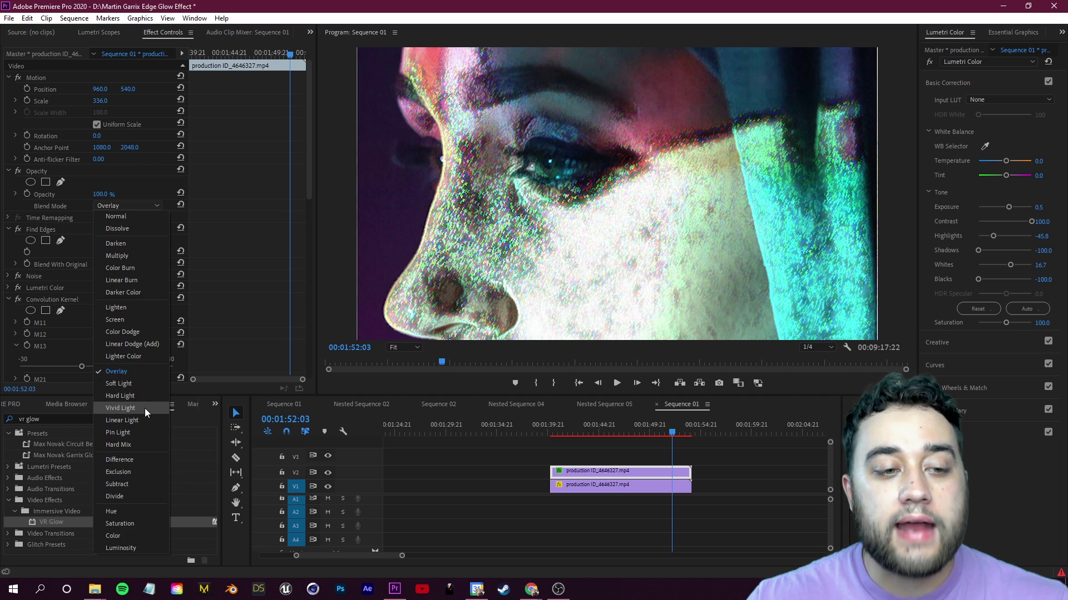
left_click(145, 393)
left_click(133, 206)
left_click(145, 321)
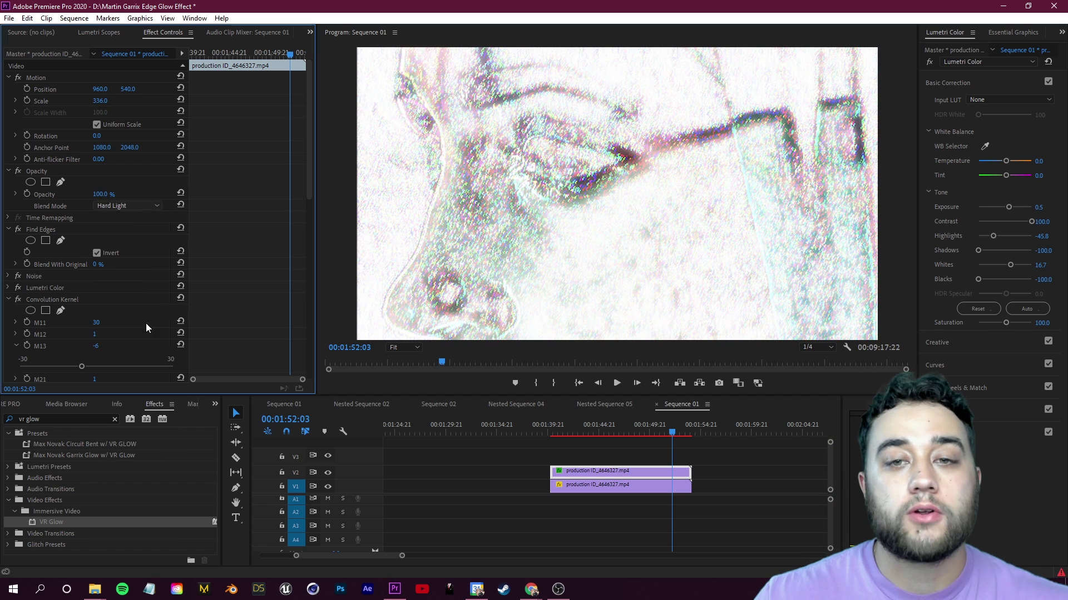
left_click(148, 206)
left_click(132, 309)
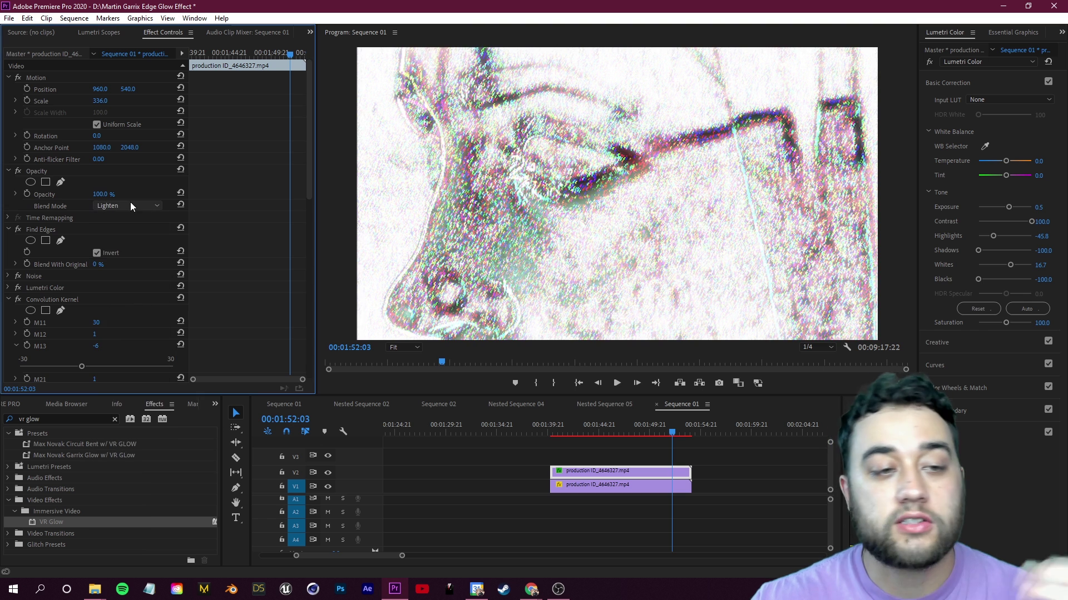
left_click(130, 203)
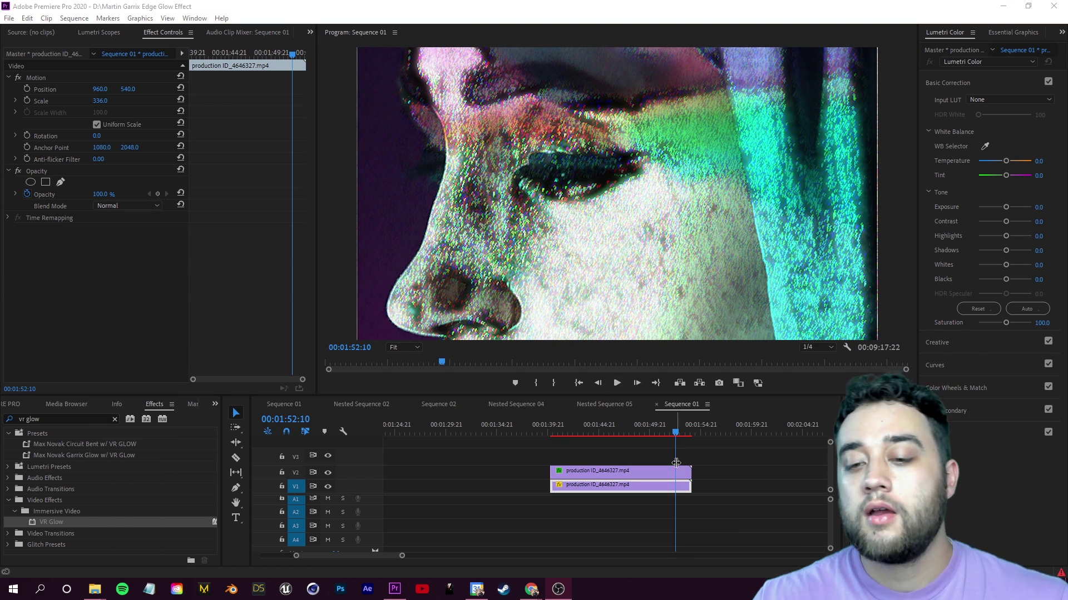
left_click(649, 473)
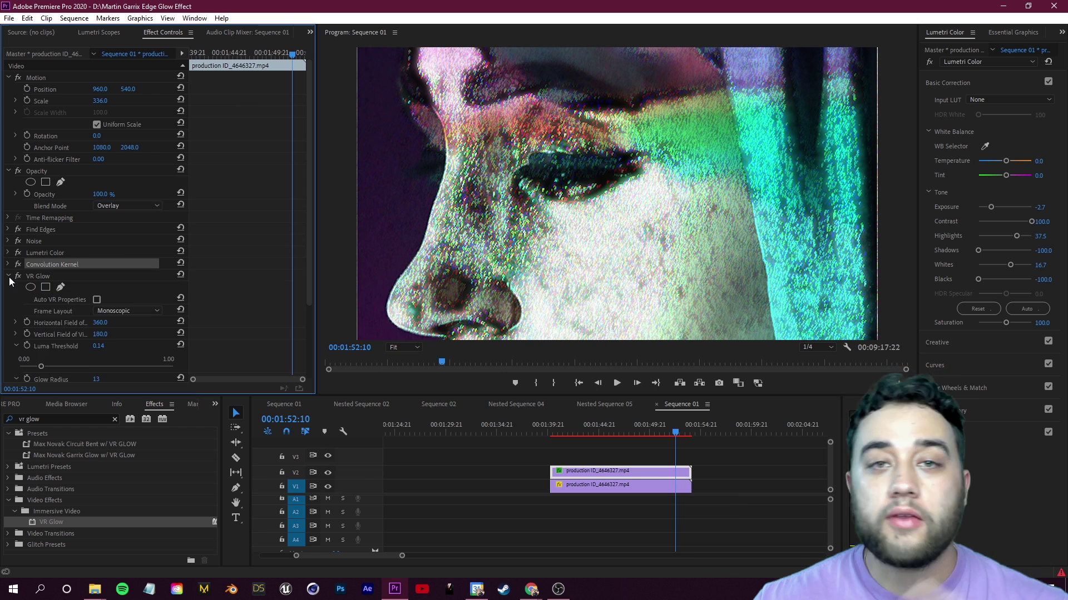
Collapse the V2 clip's effects, turn off Find Edges, and scrub to an earlier frame.
left_click(8, 278)
left_click(48, 307)
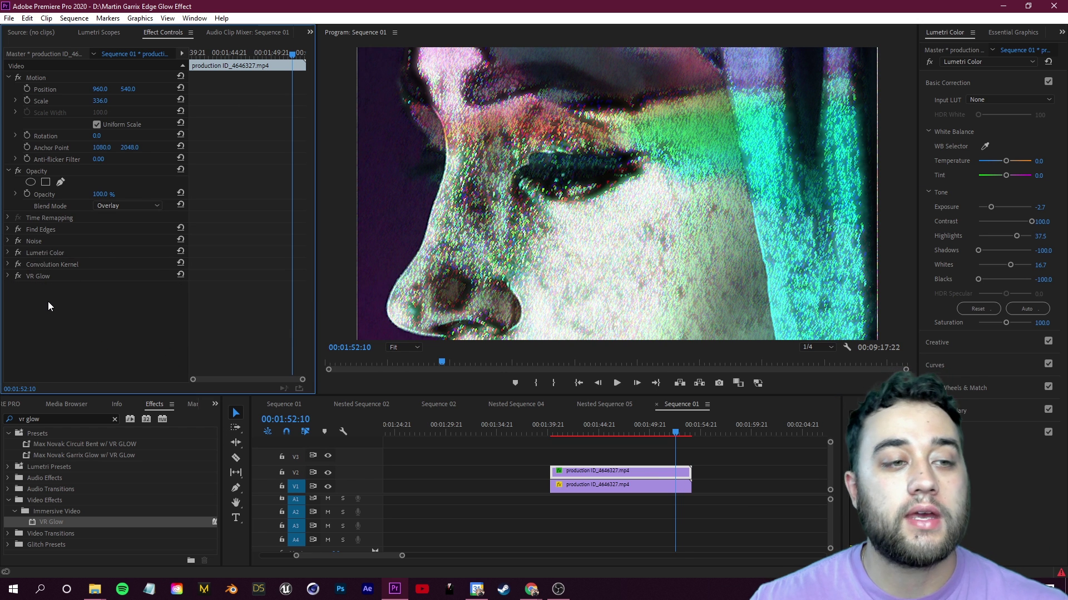
left_click(18, 230)
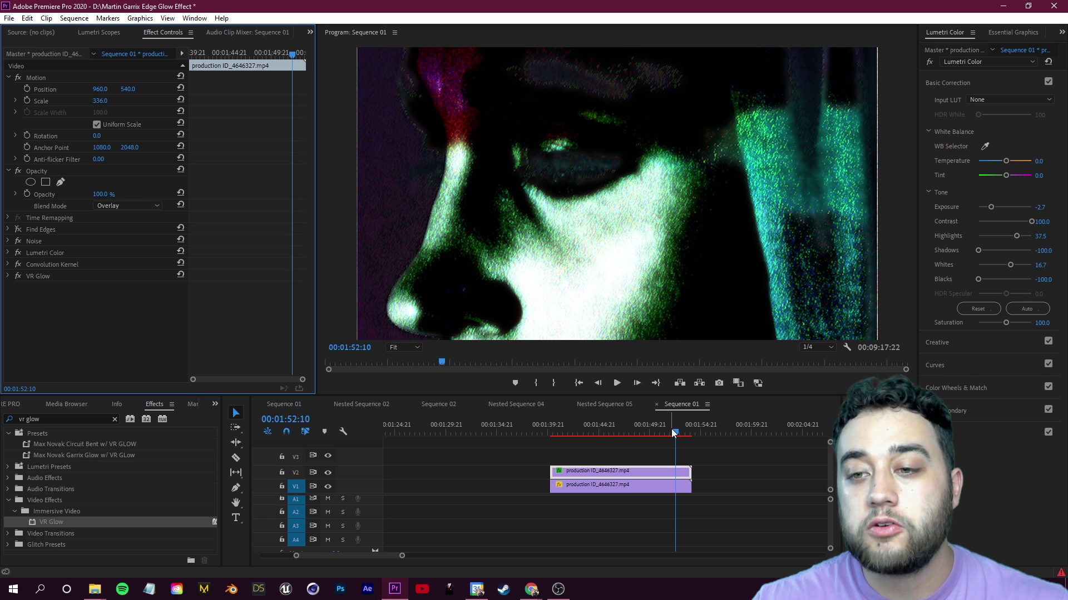
left_click_drag(673, 434, 596, 432)
Try Screen, then set the blend mode to Lighten and re-enable Find Edges.
left_click(127, 206)
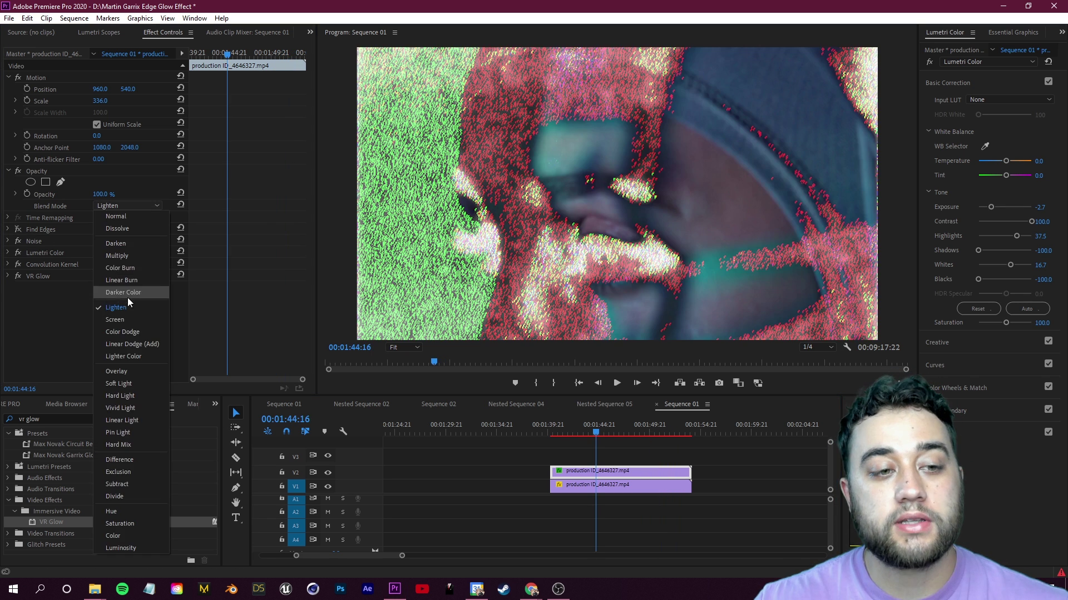
left_click(124, 301)
left_click(128, 206)
left_click(125, 307)
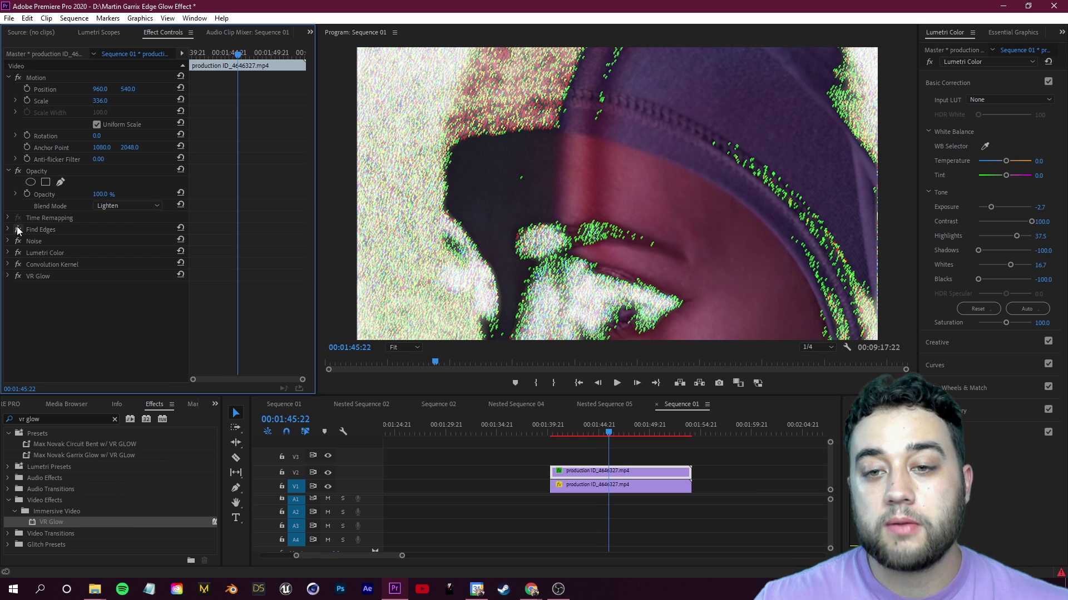
left_click(18, 229)
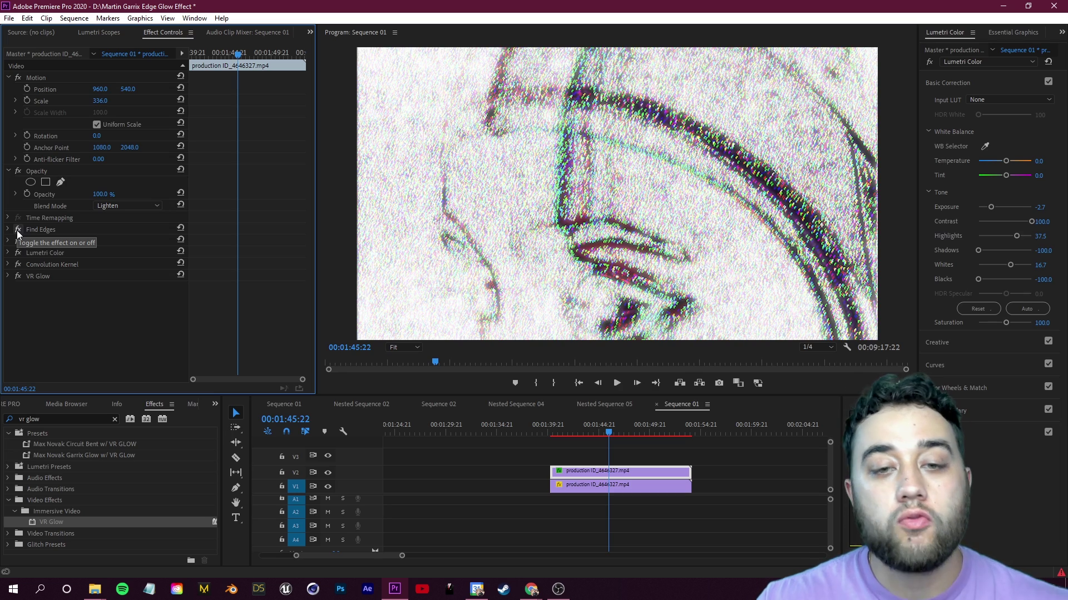
left_click(18, 230)
left_click(617, 383)
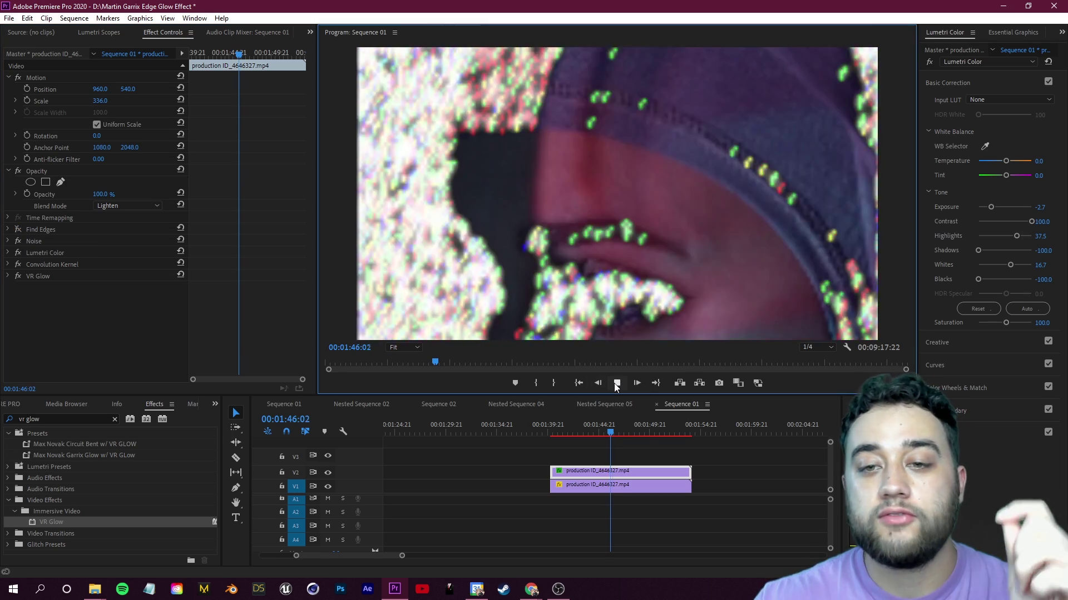
left_click(616, 383)
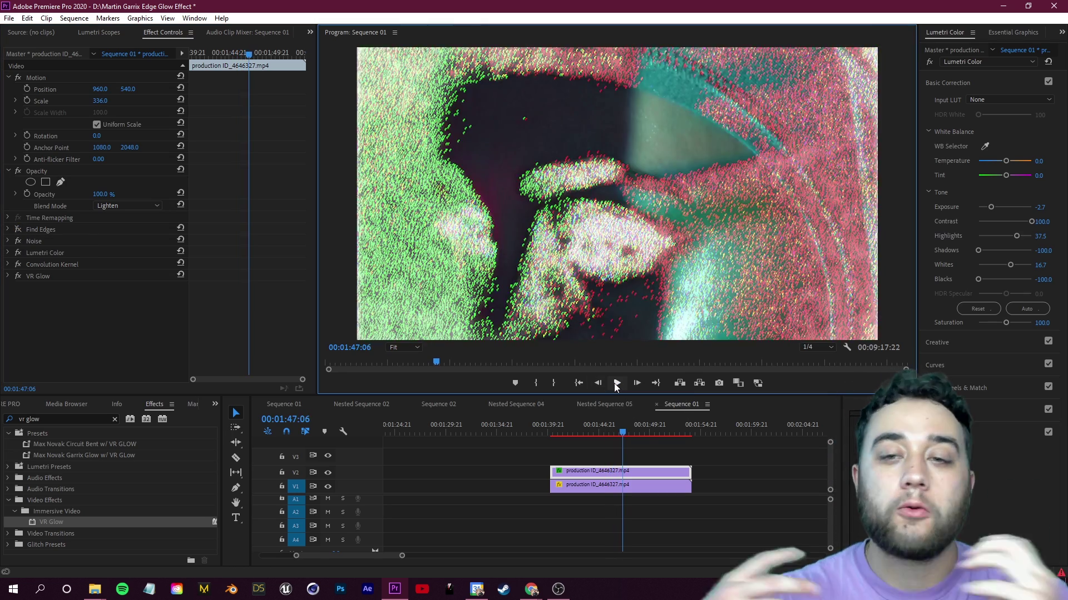
left_click(616, 383)
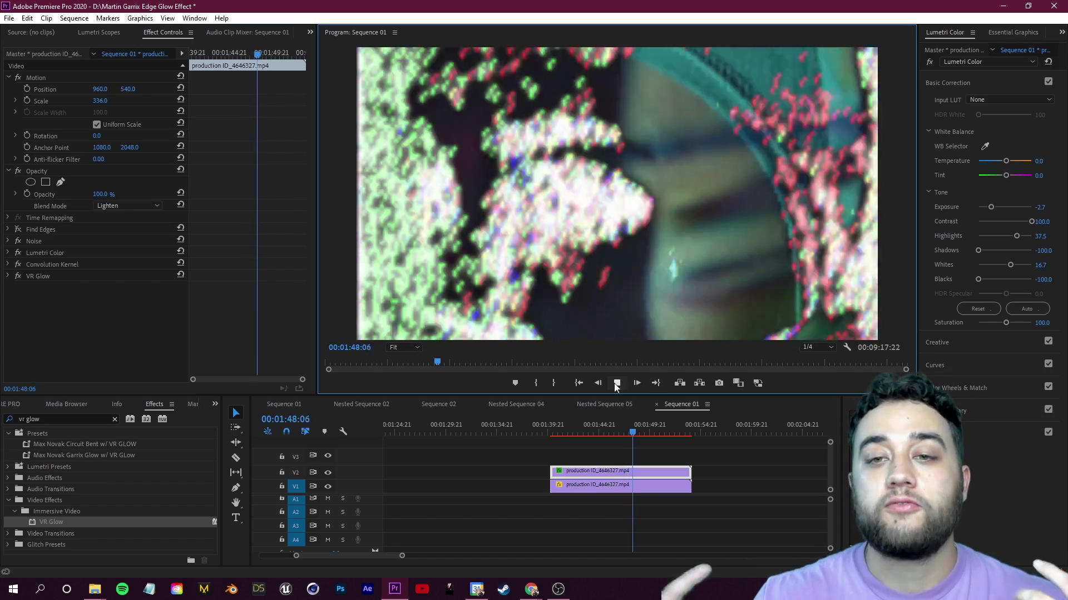
left_click(615, 386)
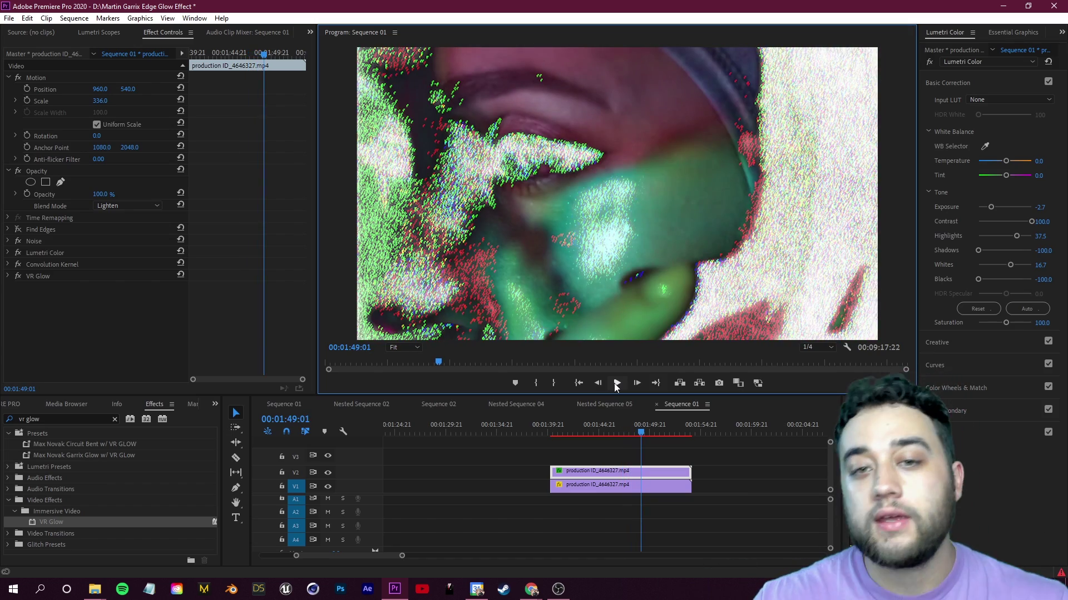
left_click(616, 383)
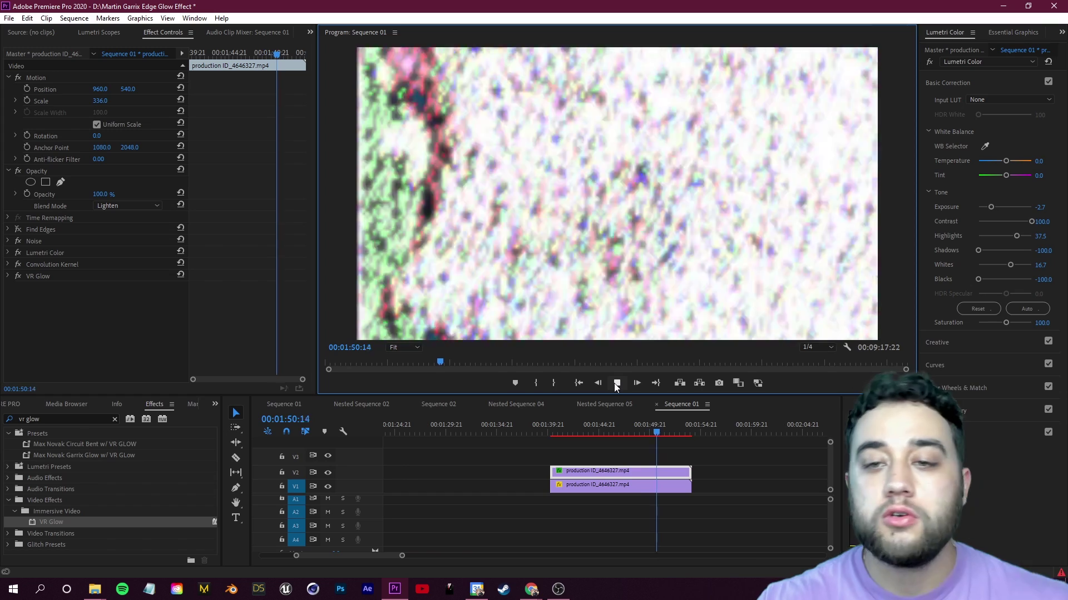
left_click(615, 384)
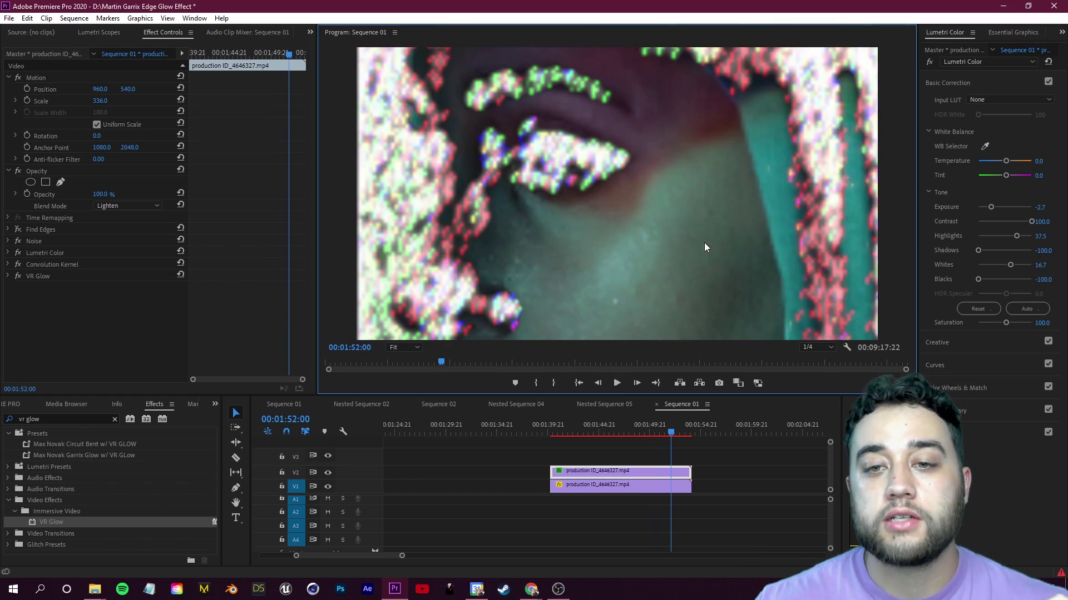
key("shift+3")
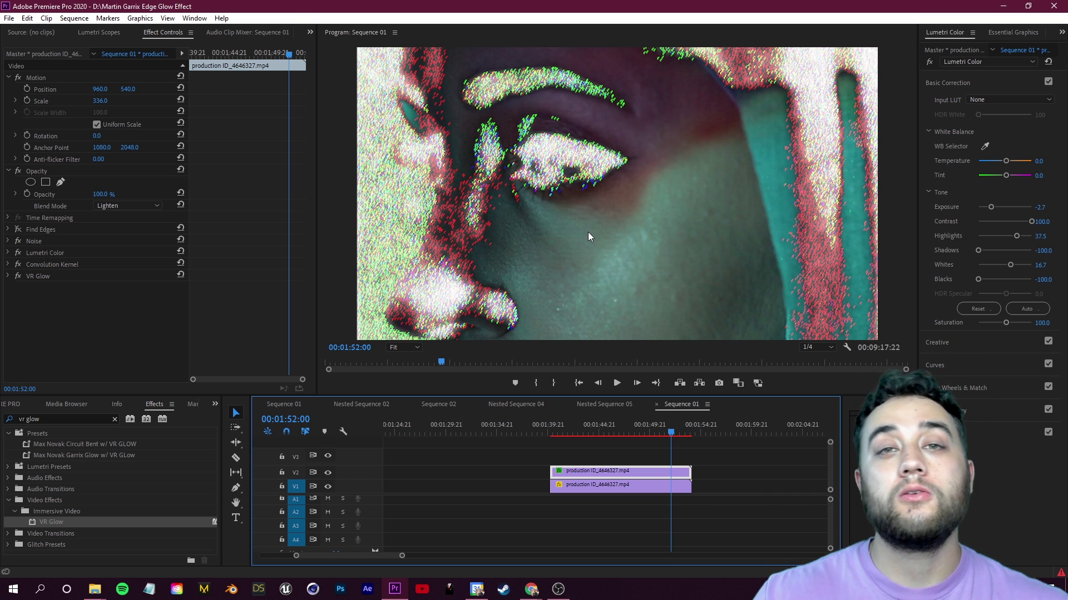
left_click(46, 414)
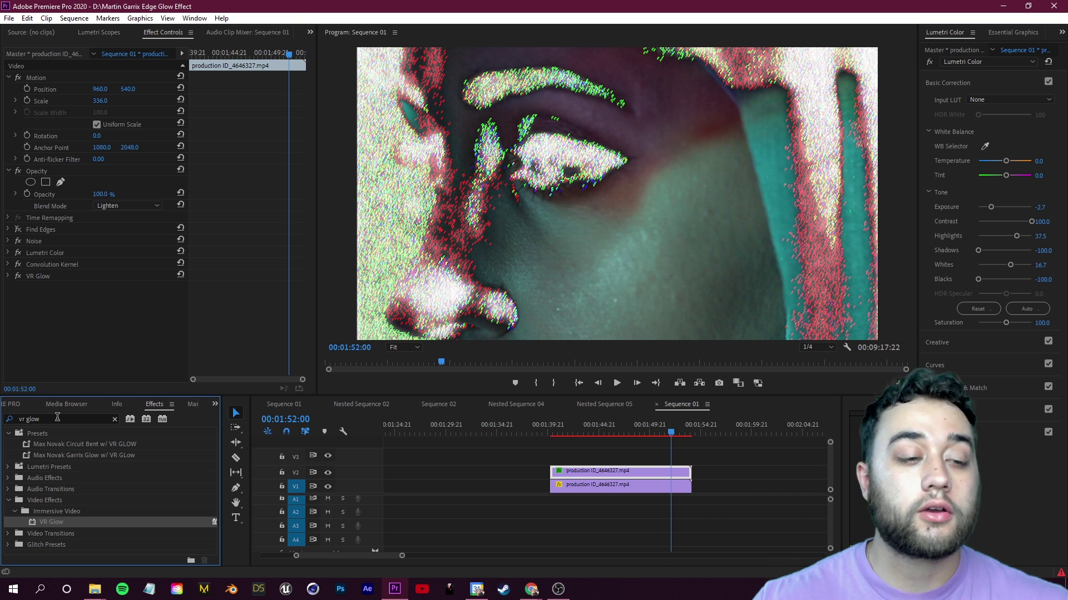
key("ctrl+a")
type("films")
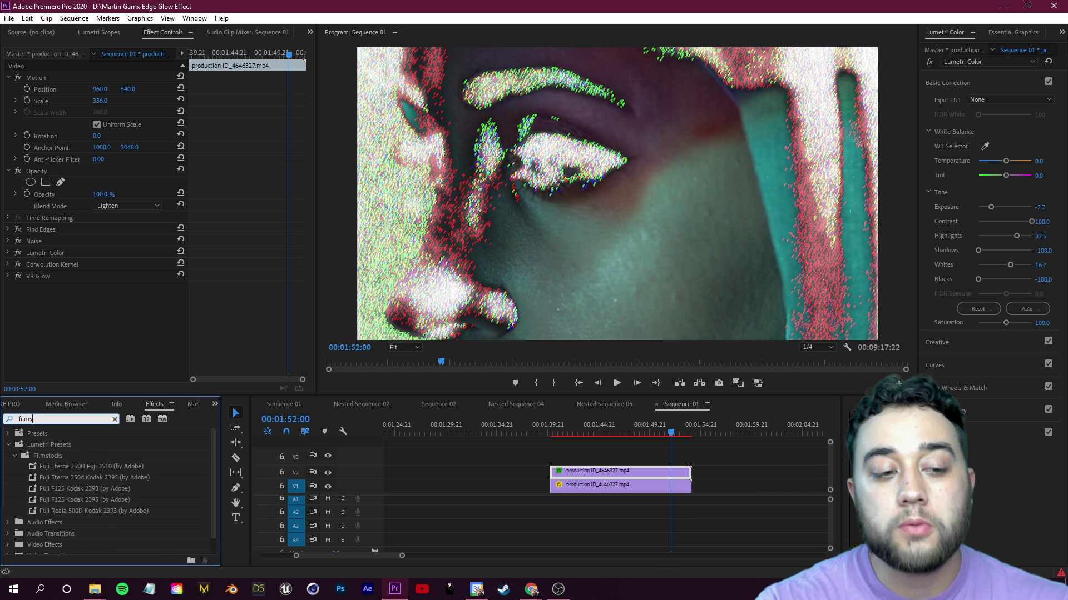
Search Effects for 'scan' and apply S_ScanLines to the top portrait clip.
key("ctrl+a")
type("scan")
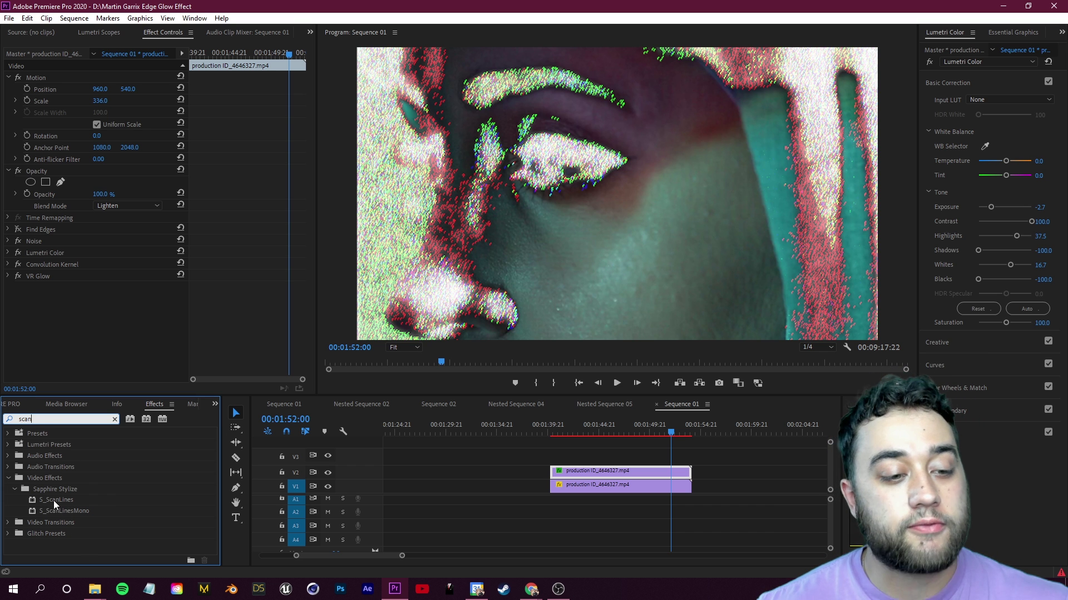
left_click_drag(55, 500, 656, 472)
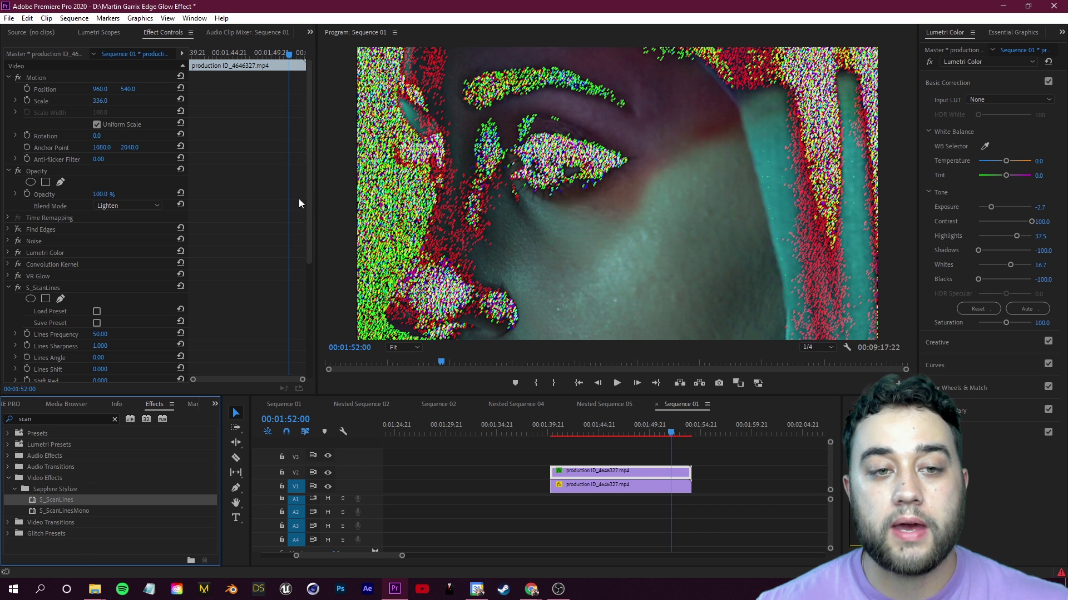
scroll(304, 282, "down", 3)
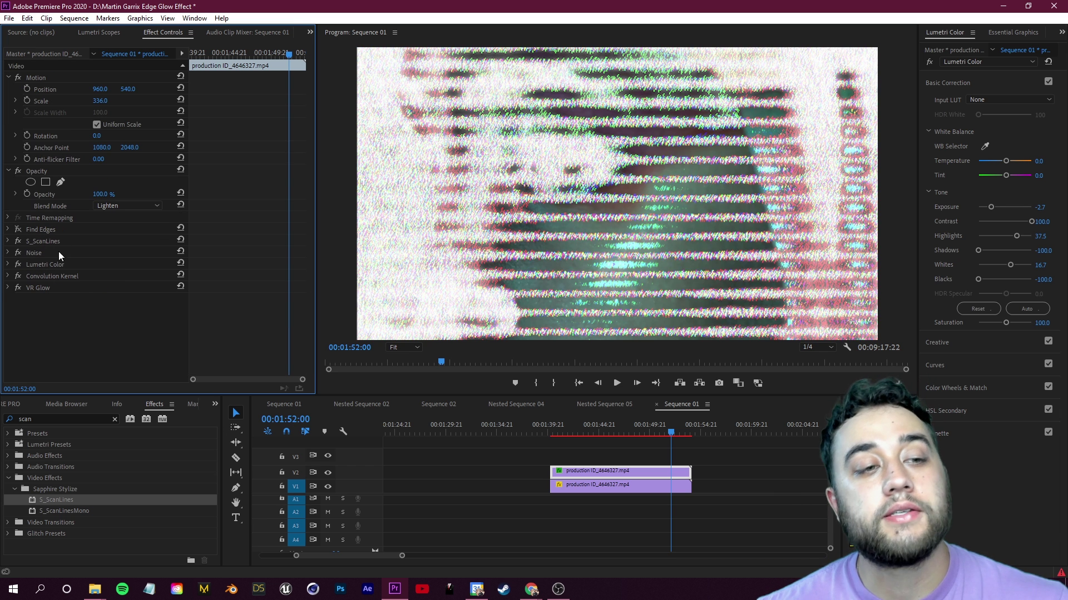
Move Noise and Lumetri Color above S_ScanLines in the effect stack.
left_click_drag(58, 252, 74, 237)
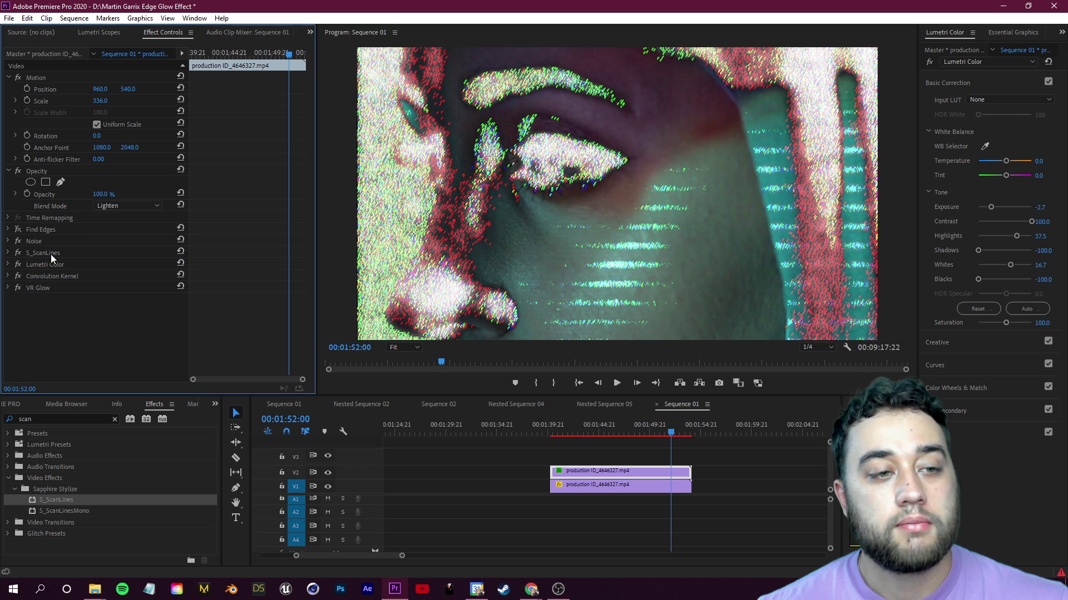
mouse_move(35, 260)
left_mouse_down()
mouse_move(44, 252)
mouse_move(44, 266)
left_mouse_up()
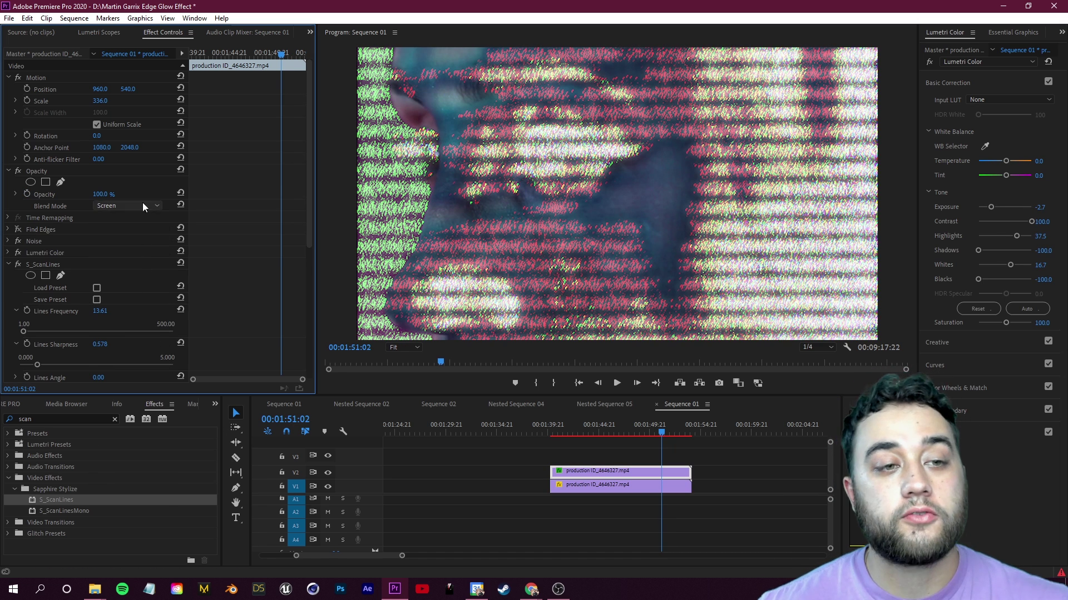
left_click(143, 205)
Choose Lighten as the blend mode, then open and dismiss the timeline clip's context menu.
left_click(145, 279)
right_click(632, 476)
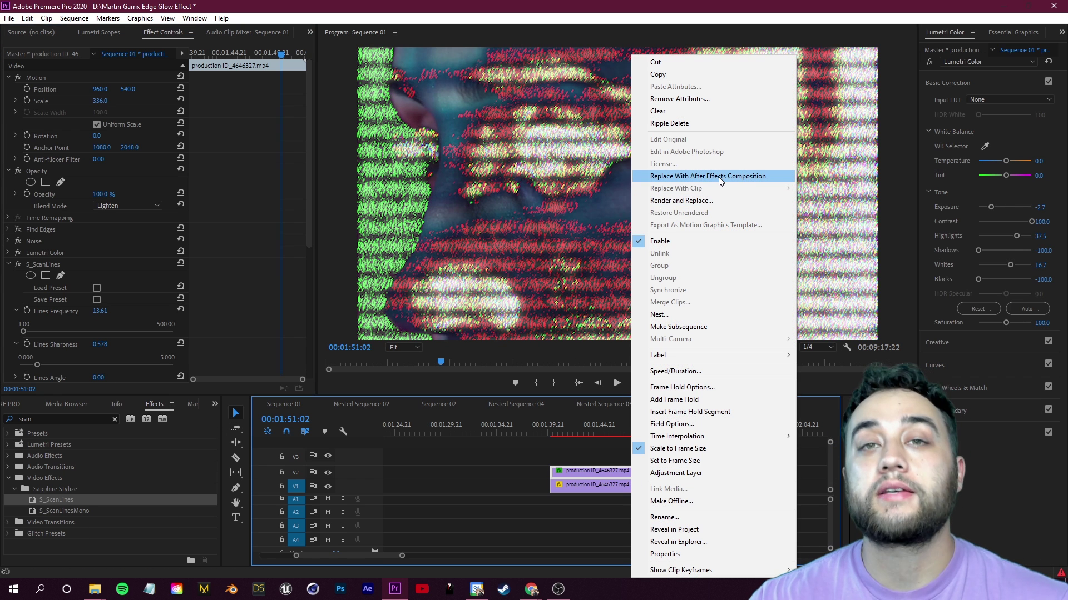
left_click(501, 170)
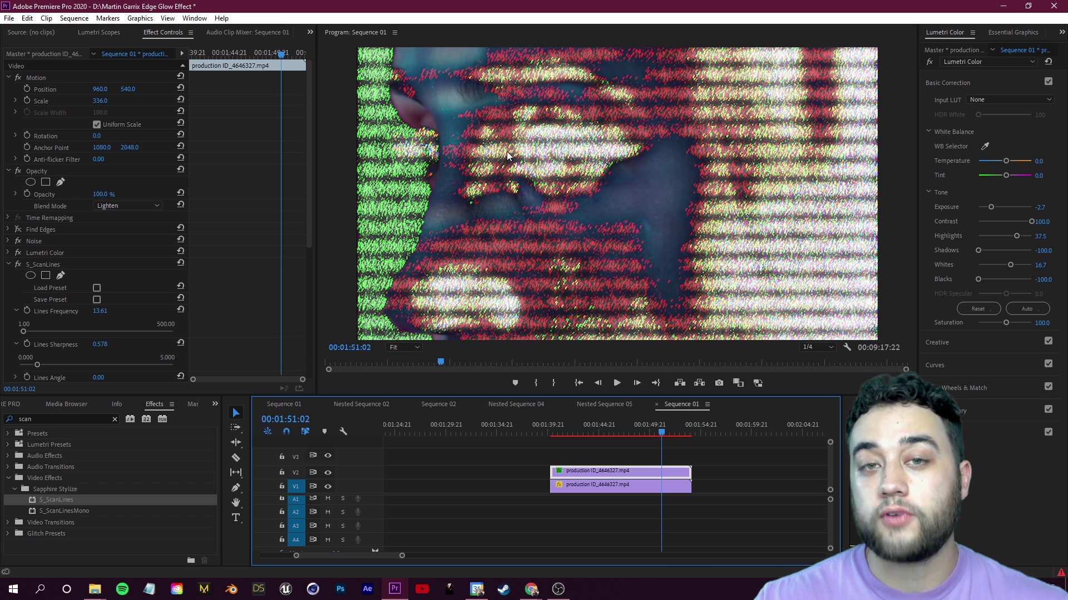
Try another blend mode, move to the finished clip at 01:13:16, save, and zoom the timeline.
left_click(127, 206)
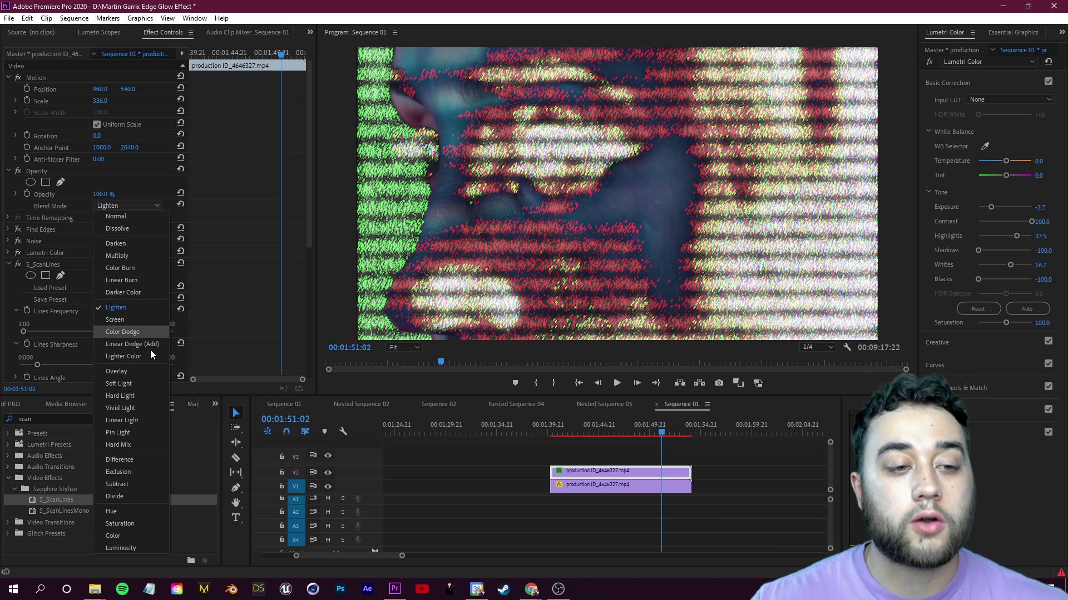
left_click(135, 369)
left_click(114, 205)
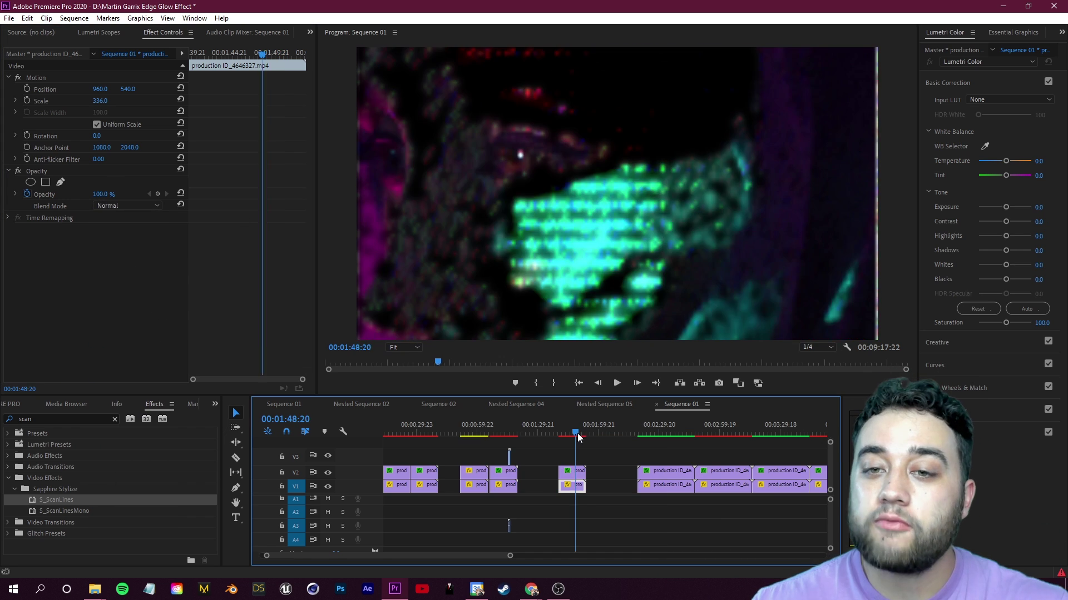
left_click_drag(520, 436, 505, 442)
left_click(575, 455)
key("ctrl+s")
key("=")
key("=")
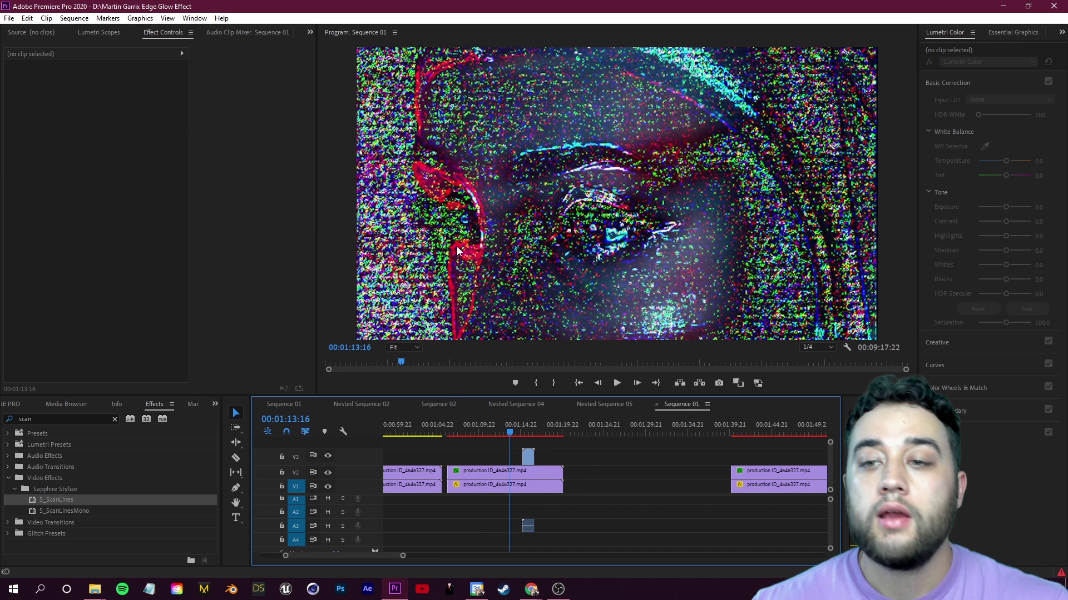
Select the top clip and toggle Find Edges off and back on to compare.
left_click(539, 473)
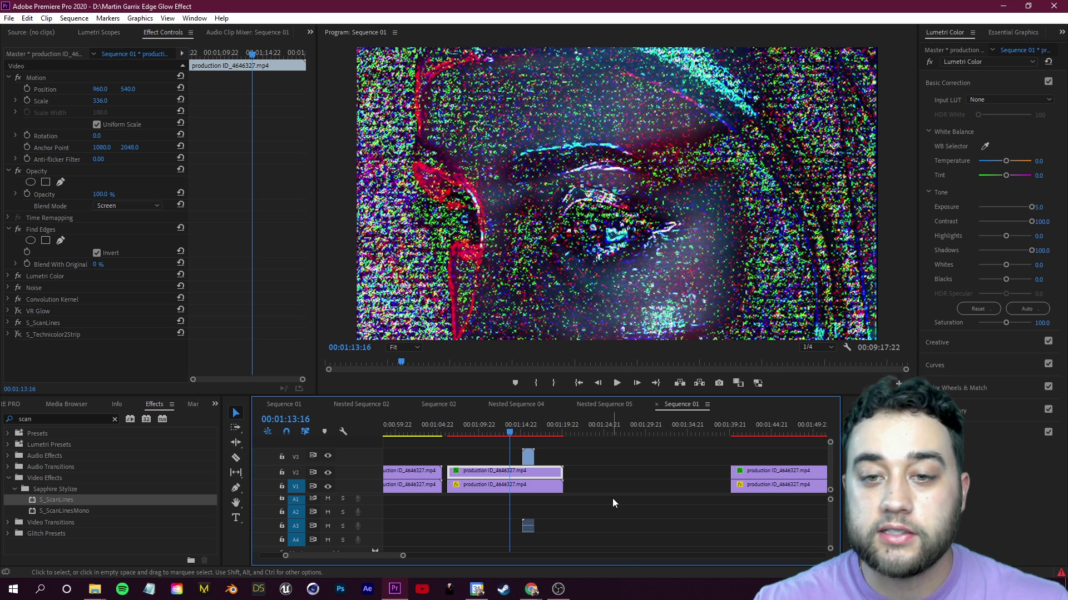
left_click(21, 229)
left_click(19, 229)
left_click(19, 229)
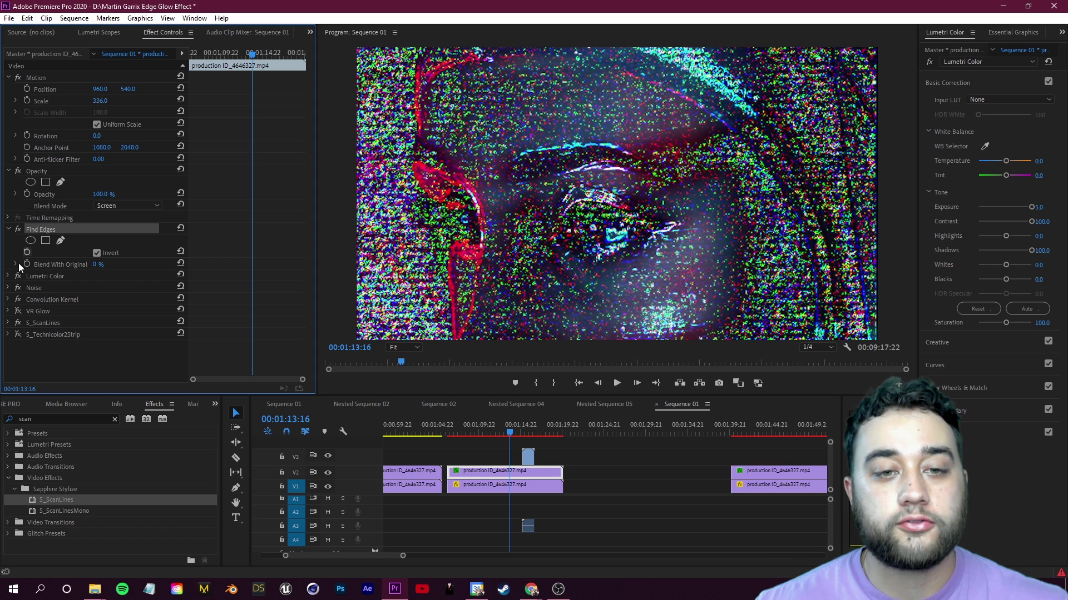
Inspect Lumetri Color and Noise, then expand the Convolution Kernel settings.
left_click(38, 279)
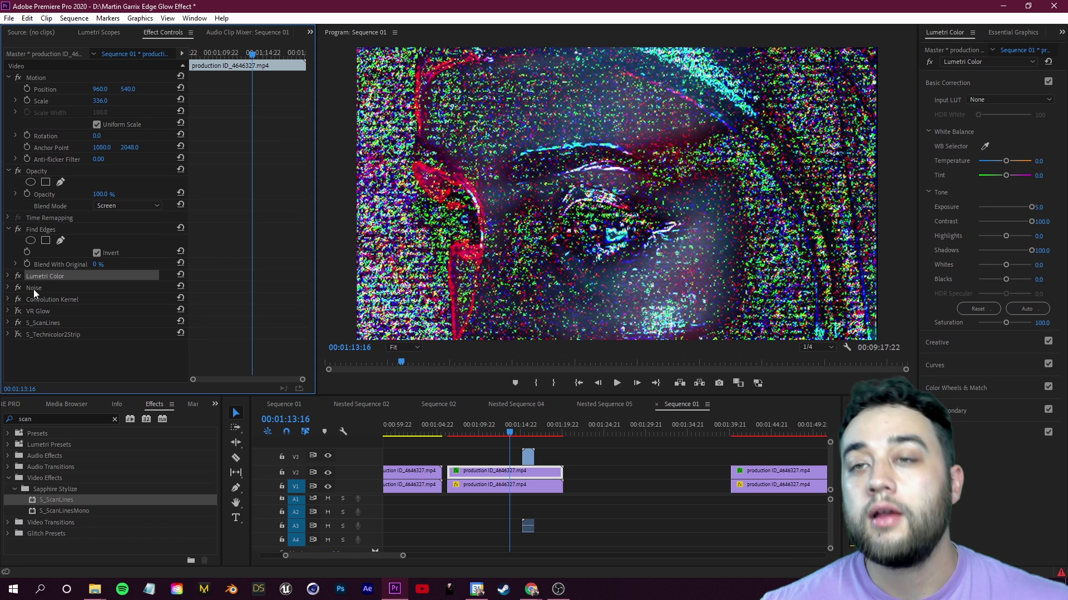
left_click(34, 288)
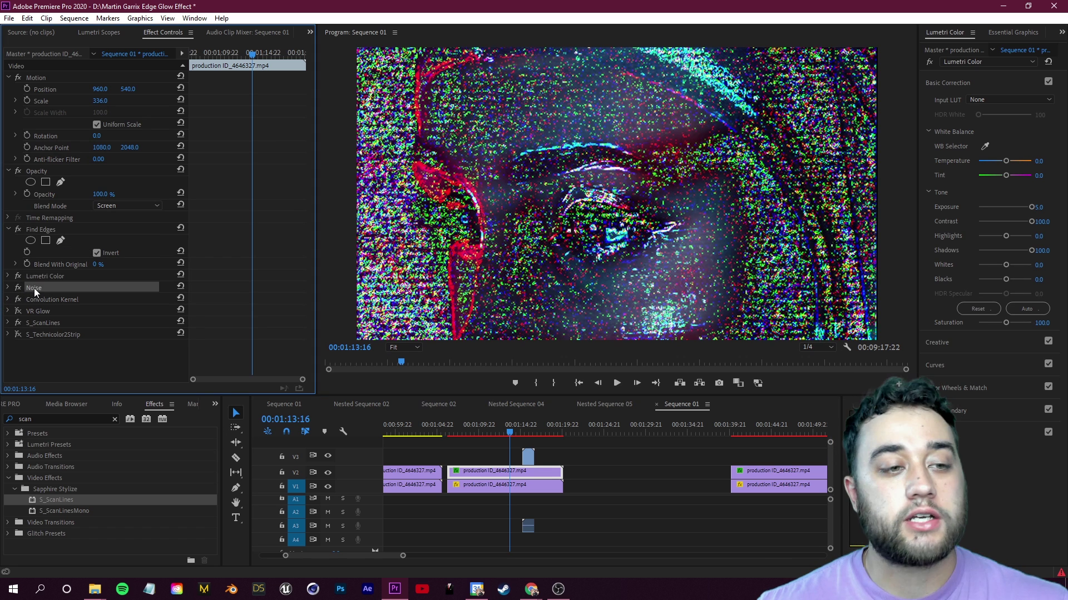
left_click(7, 299)
left_click_drag(308, 233, 309, 352)
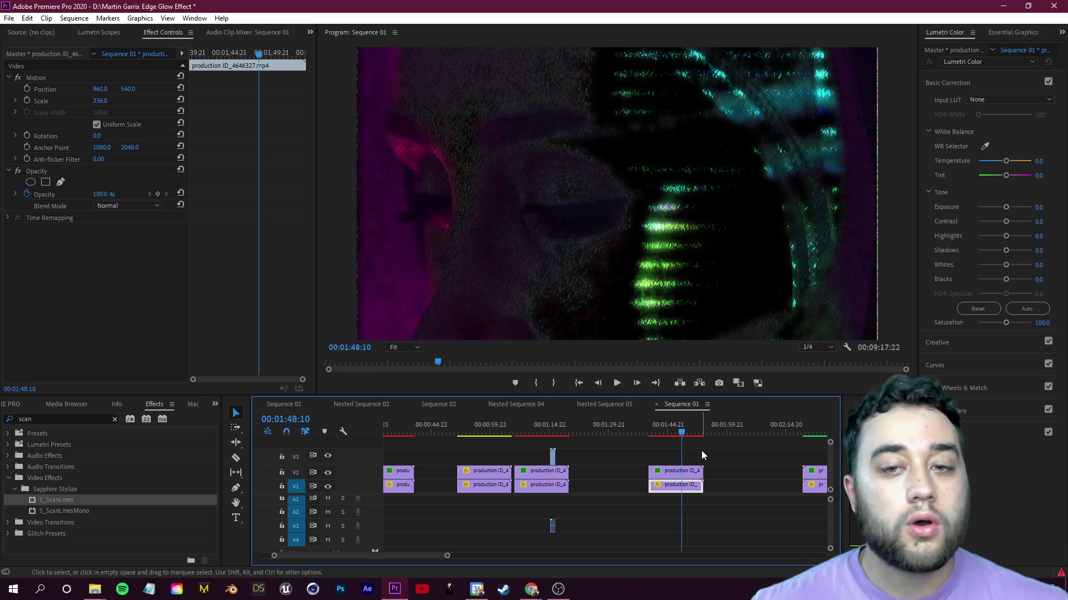
Select the upper-track portrait copy and switch its Opacity blend mode to Color Dodge.
left_click(681, 471)
left_click(128, 206)
left_click(157, 331)
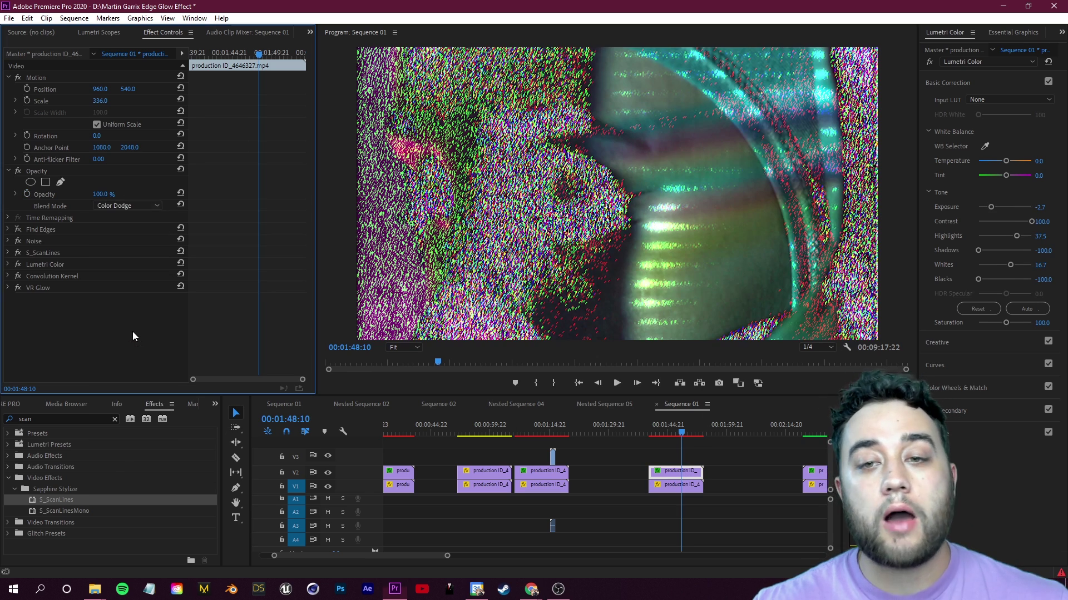